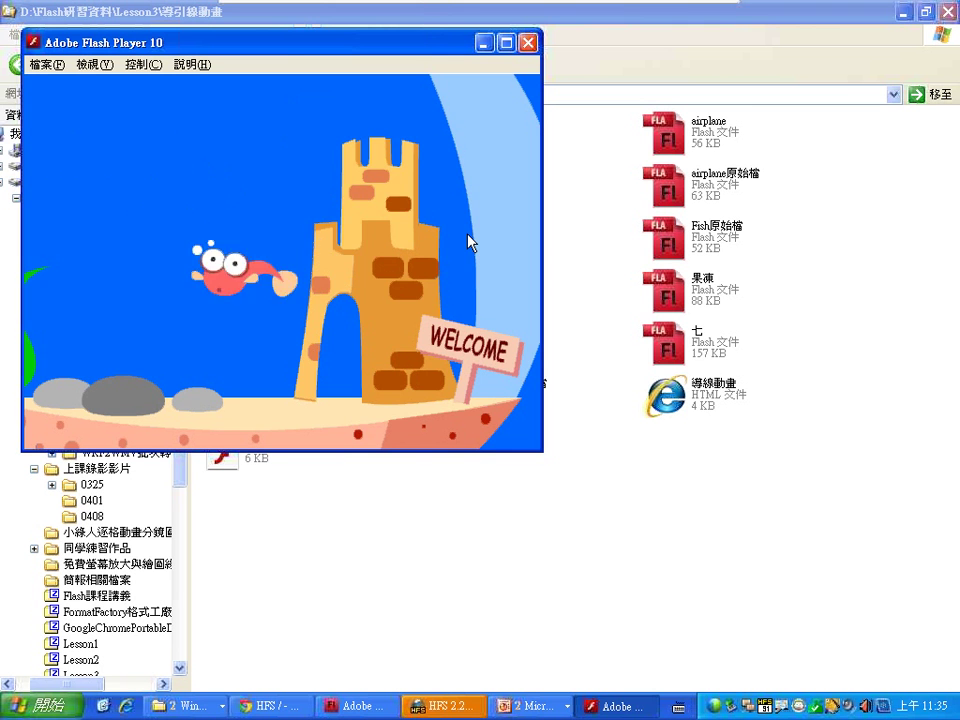
- Close the sample animation playback and open the Fish原始檔 document in Flash
click(527, 42)
double_click(677, 252)
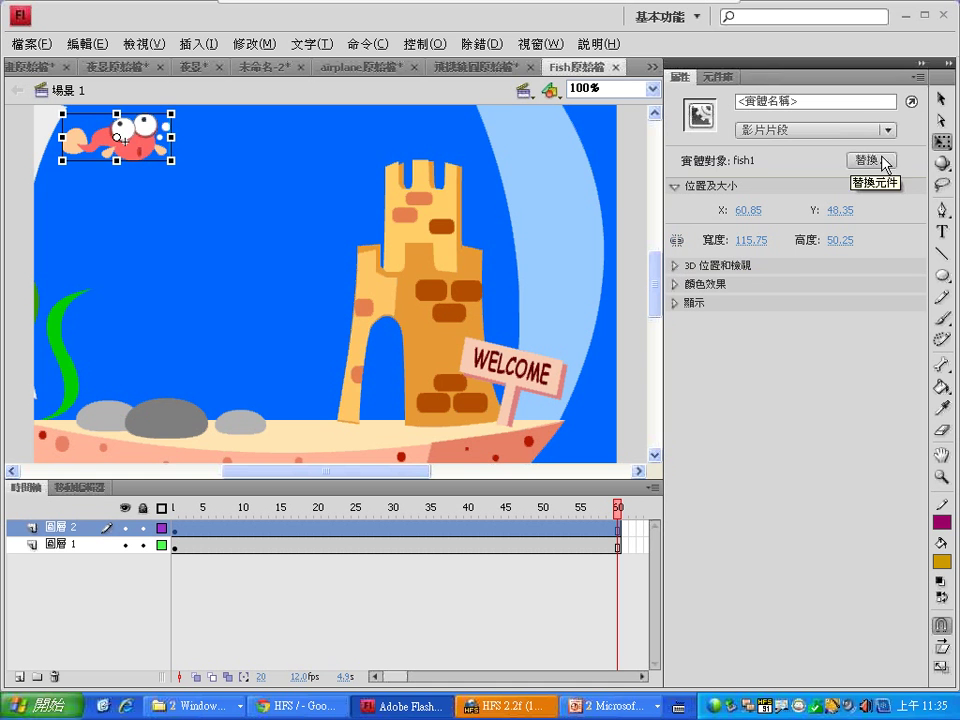
- Rename the fish's layer 圖層 2 as 魚, using the Chinese input method
click(941, 99)
double_click(62, 527)
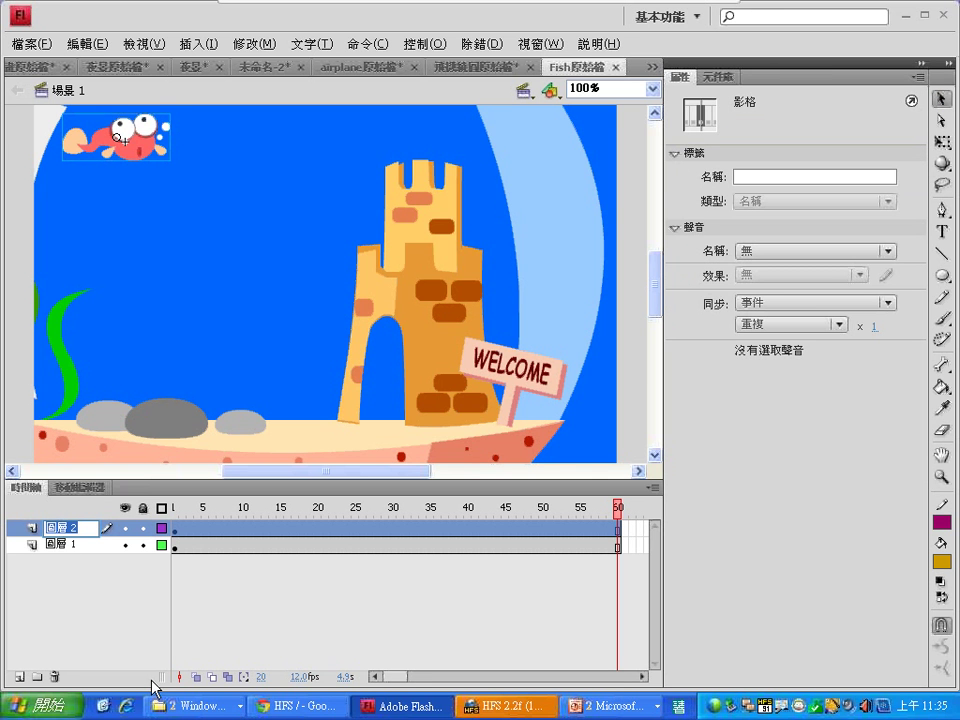
click(680, 706)
click(692, 669)
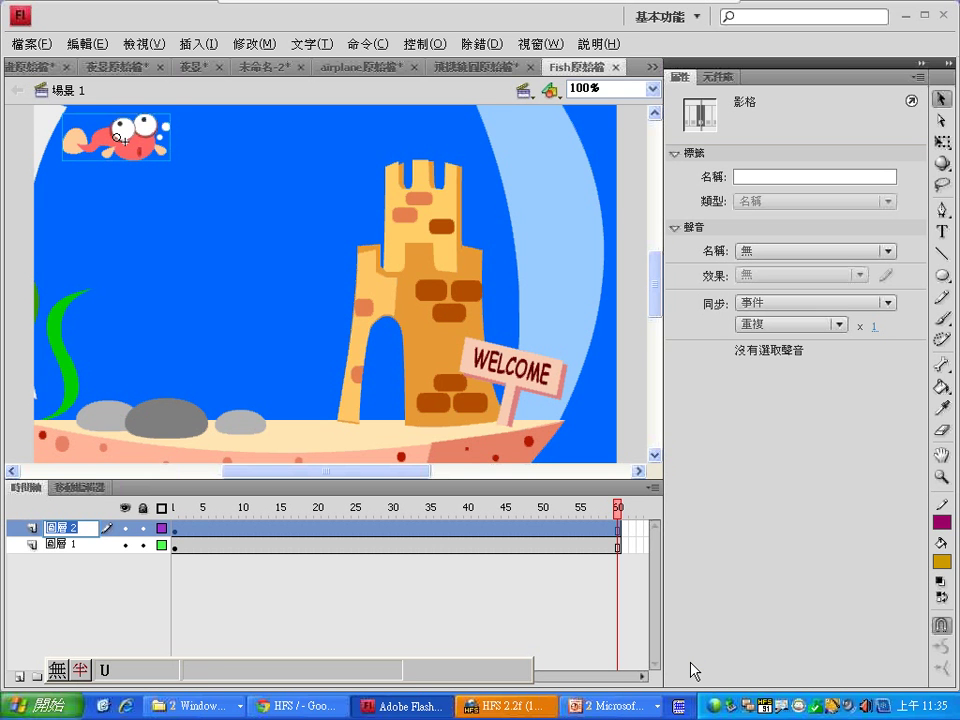
text(a)
key(space)
key(Return)
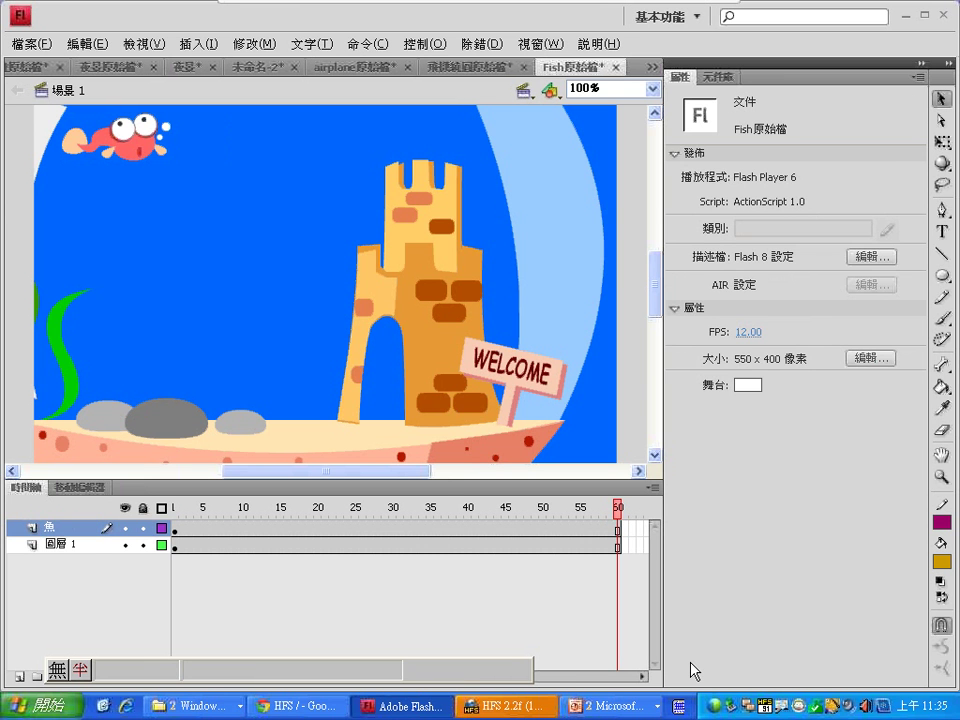
- Rename the layer 圖層 1 as 背景 and lock it
double_click(60, 545)
text(ffu)
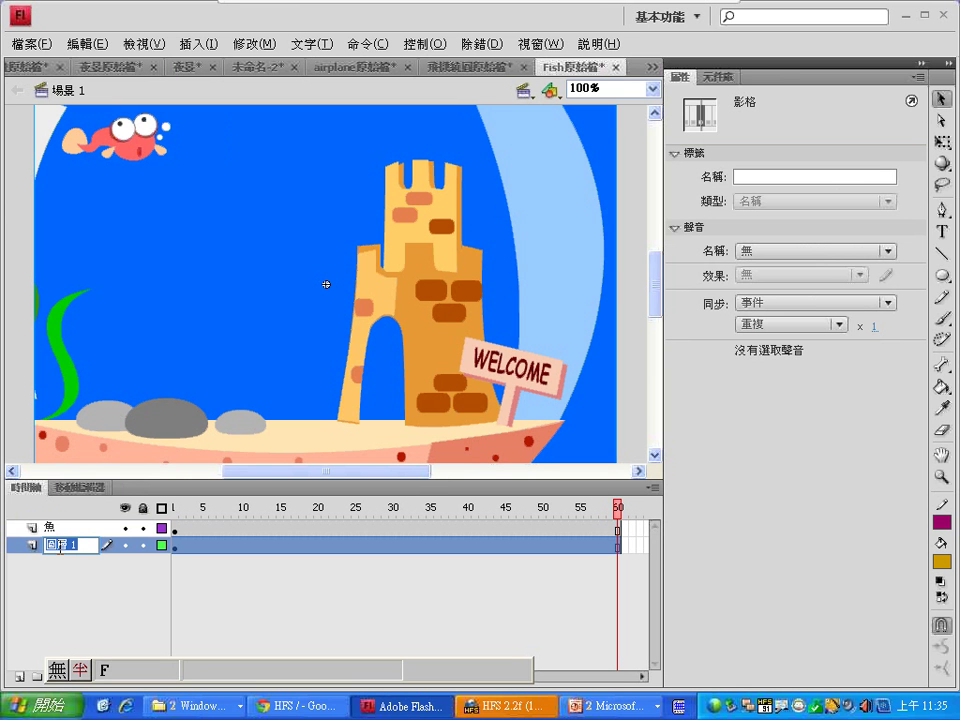
key(space)
text(ds)
key(space)
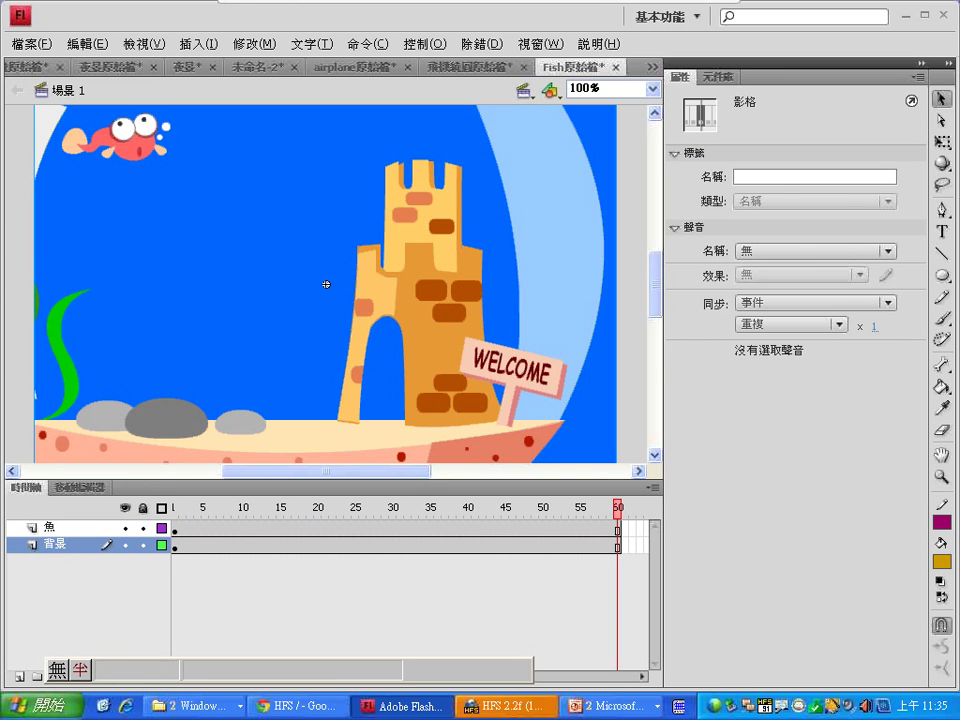
key(Return)
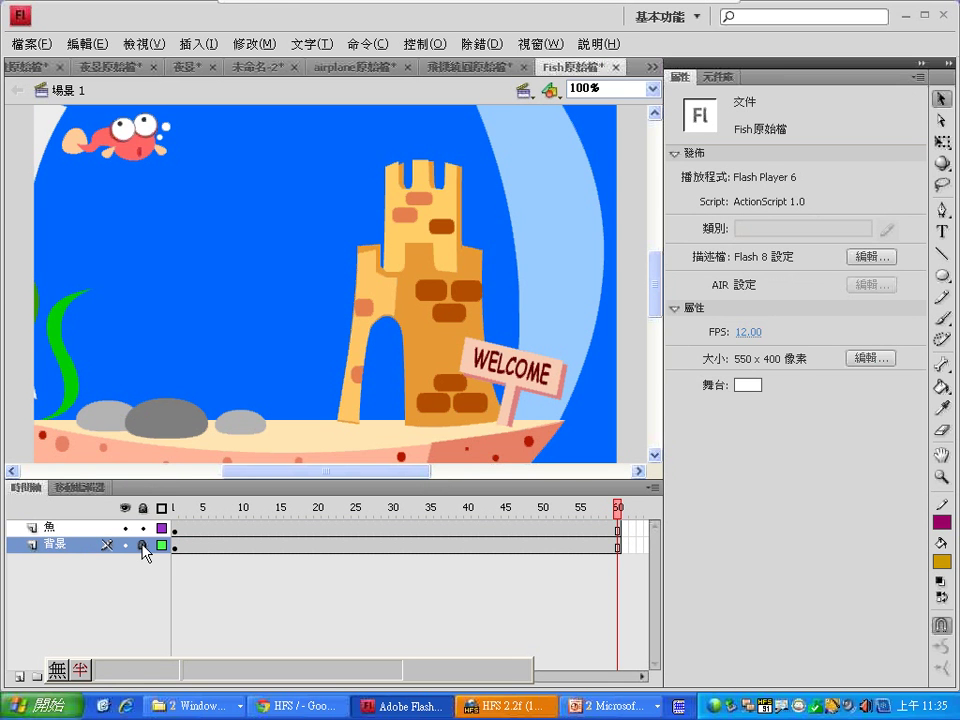
- Add a motion guide layer to the 魚 layer
click(82, 530)
right_click(84, 530)
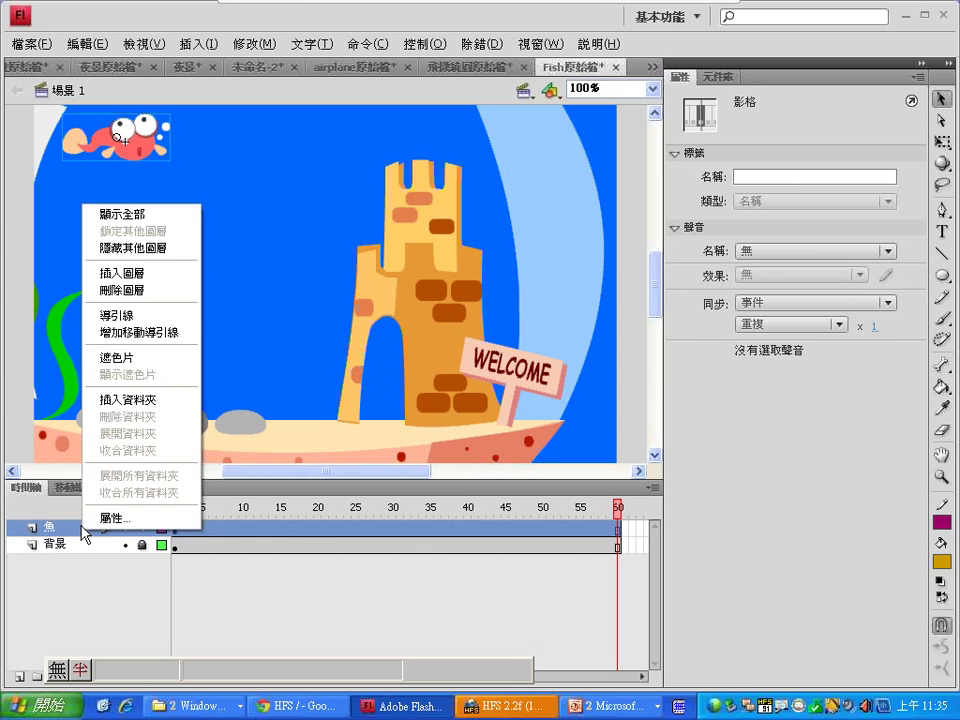
click(129, 334)
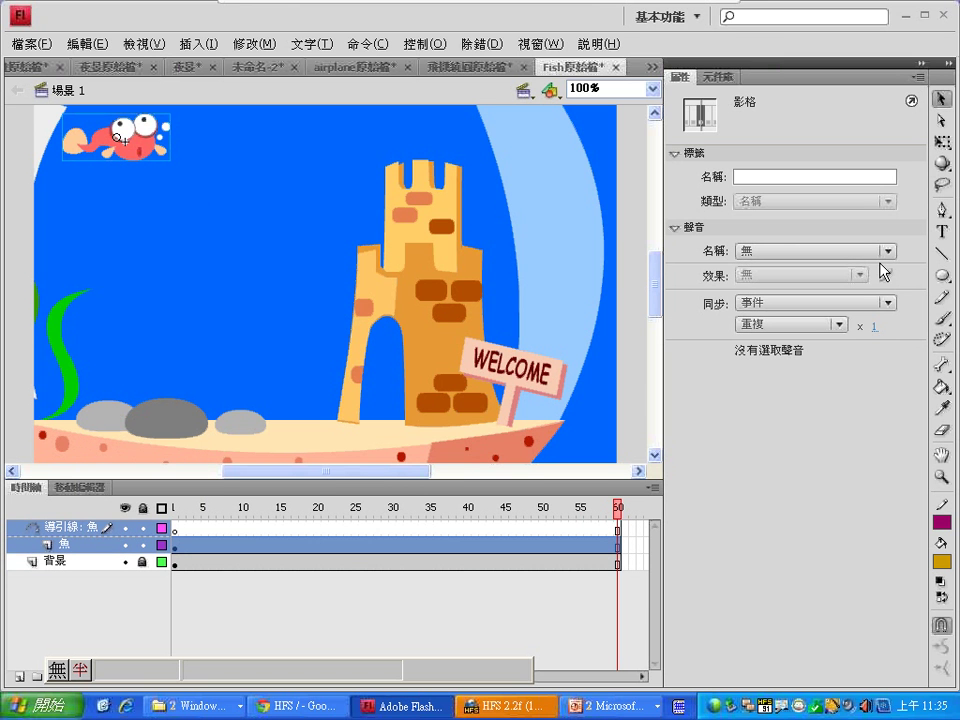
- With the Pen tool, draw a winding guide path from beside the fish to the castle archway on frame 1, and lock the guide layer
click(176, 529)
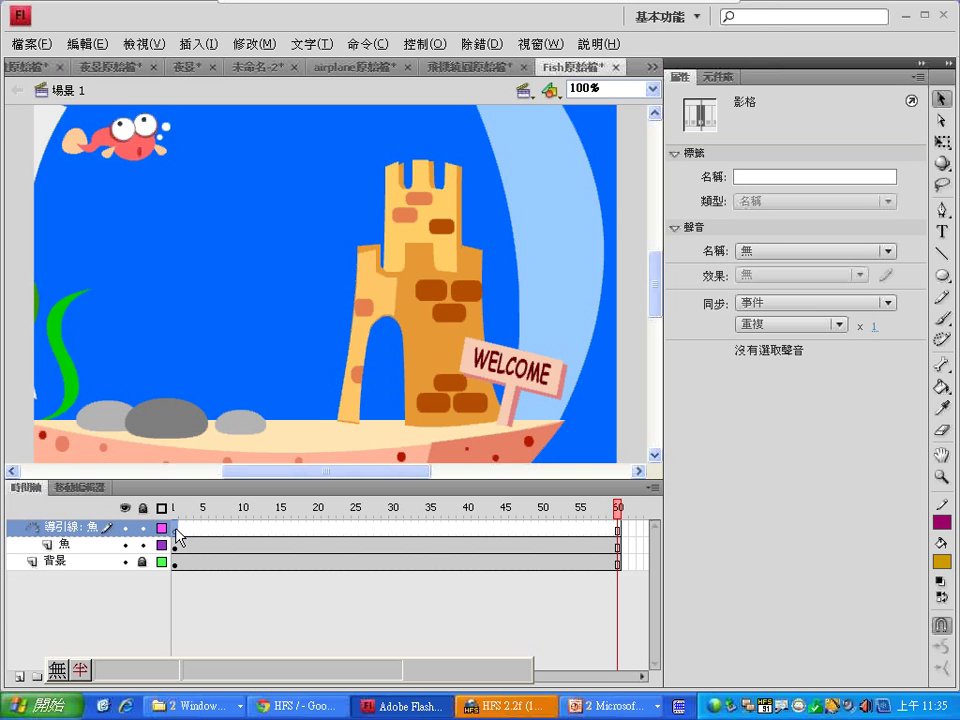
click(176, 529)
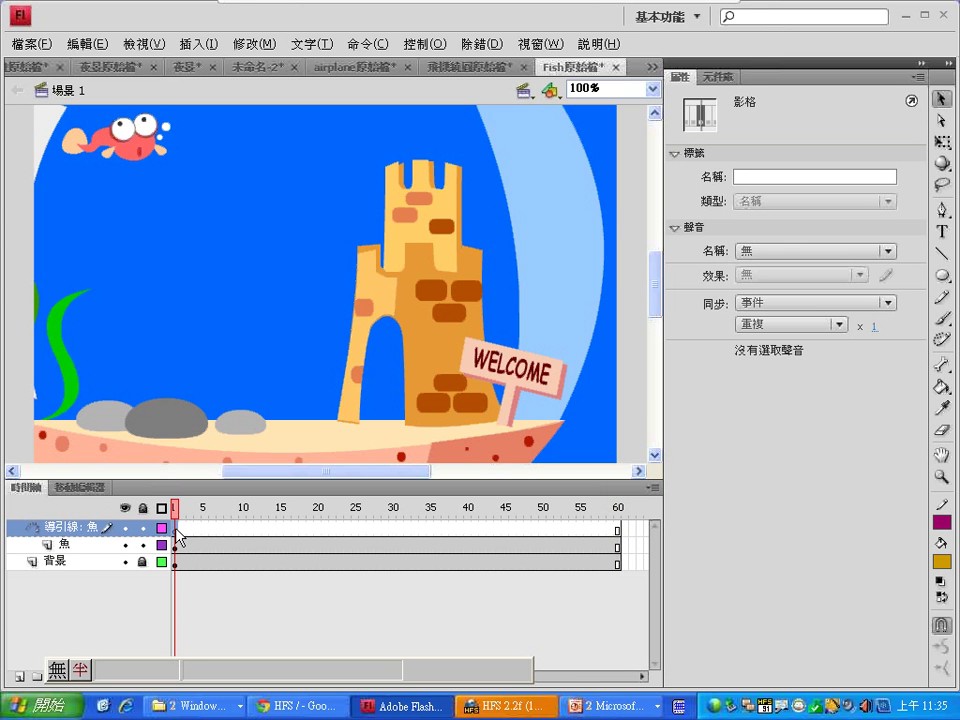
click(942, 210)
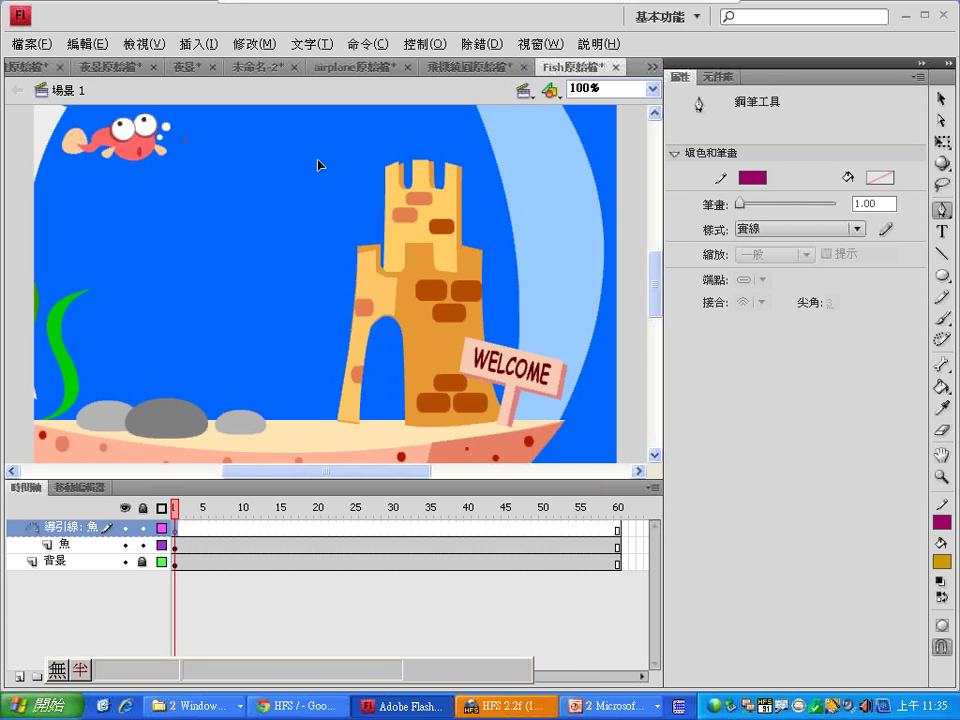
drag(314, 154, 313, 173)
drag(138, 218, 126, 237)
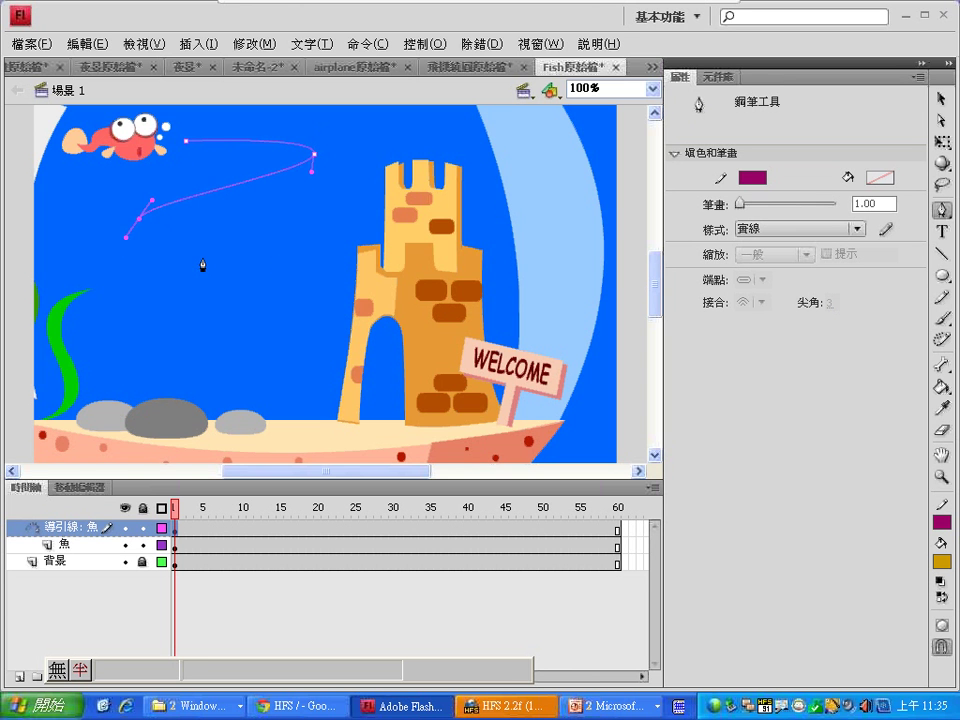
drag(283, 264, 279, 287)
mouse_move(117, 352)
mouse_down()
mouse_move(114, 377)
mouse_move(124, 372)
mouse_up()
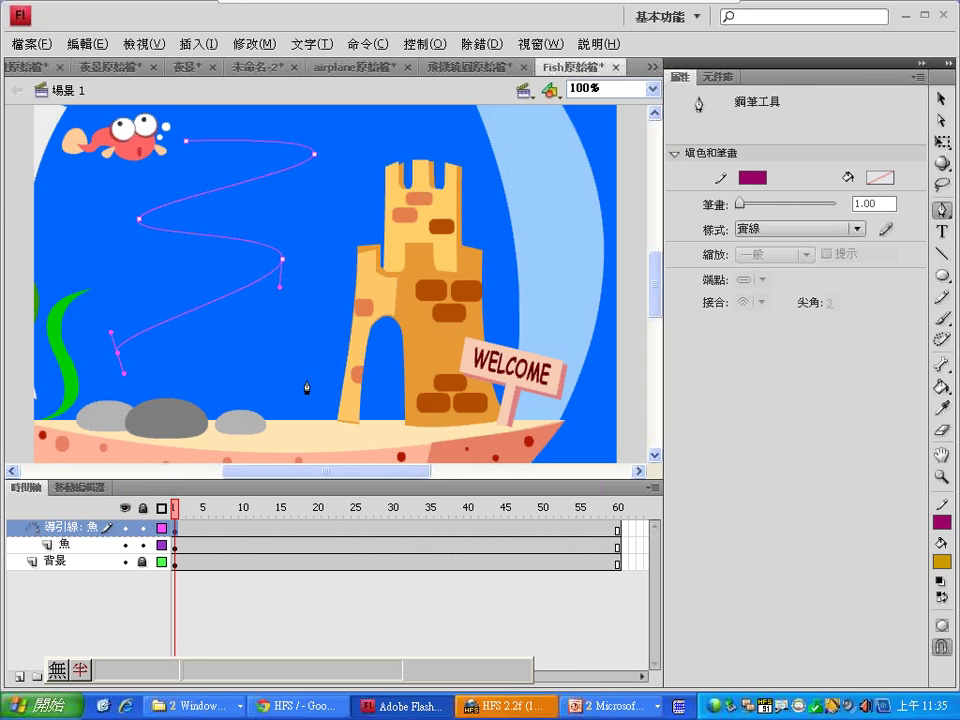
click(383, 385)
click(142, 528)
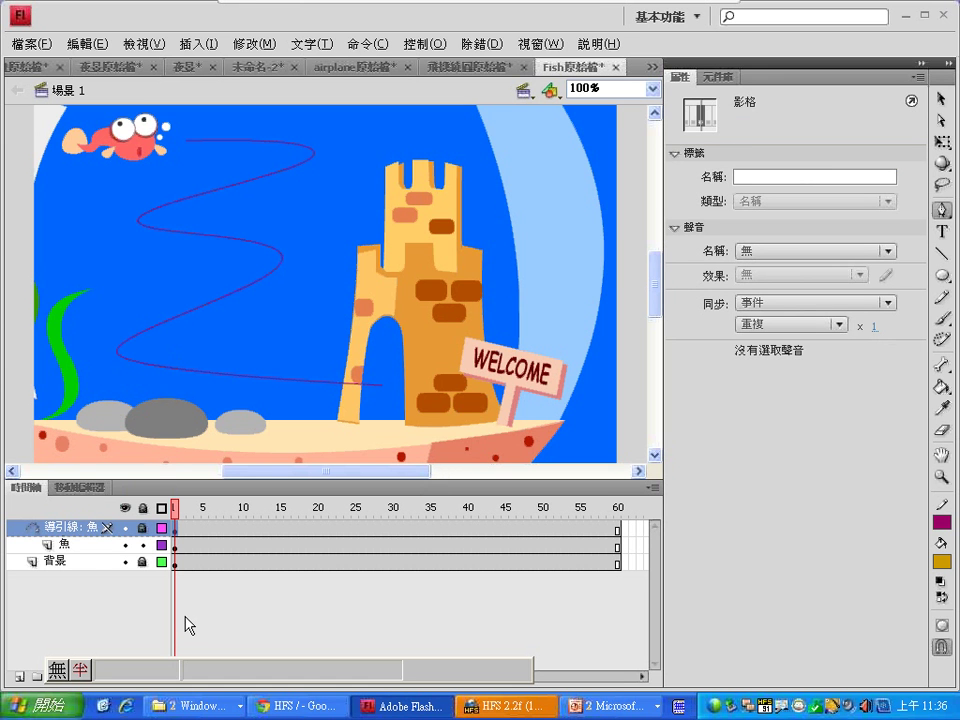
- Insert a keyframe at frame 60 of the 魚 layer
click(100, 545)
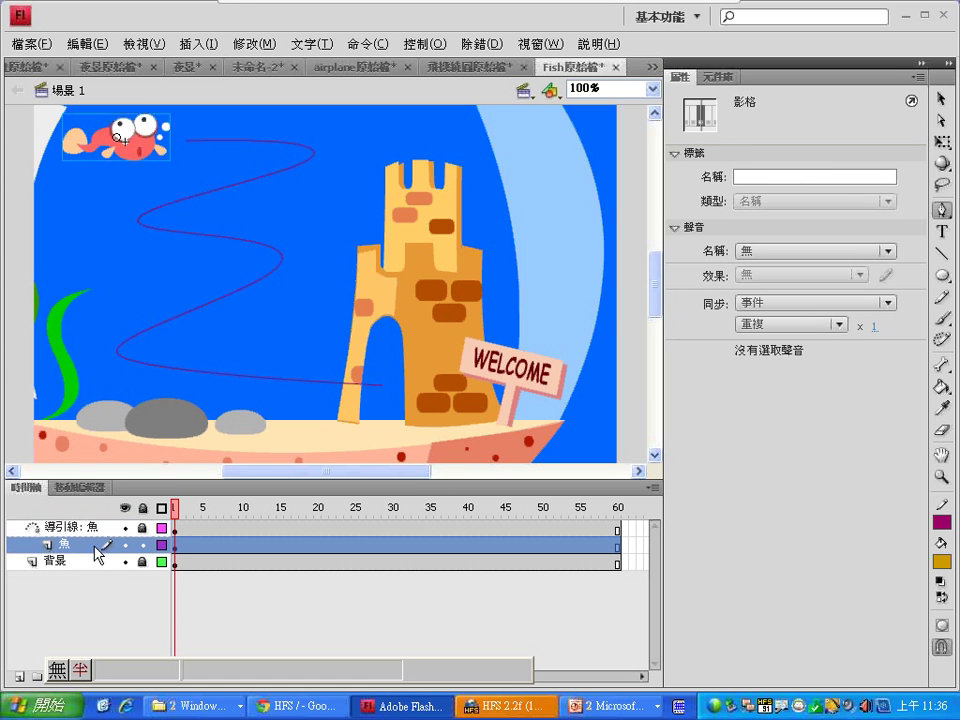
click(618, 549)
right_click(619, 556)
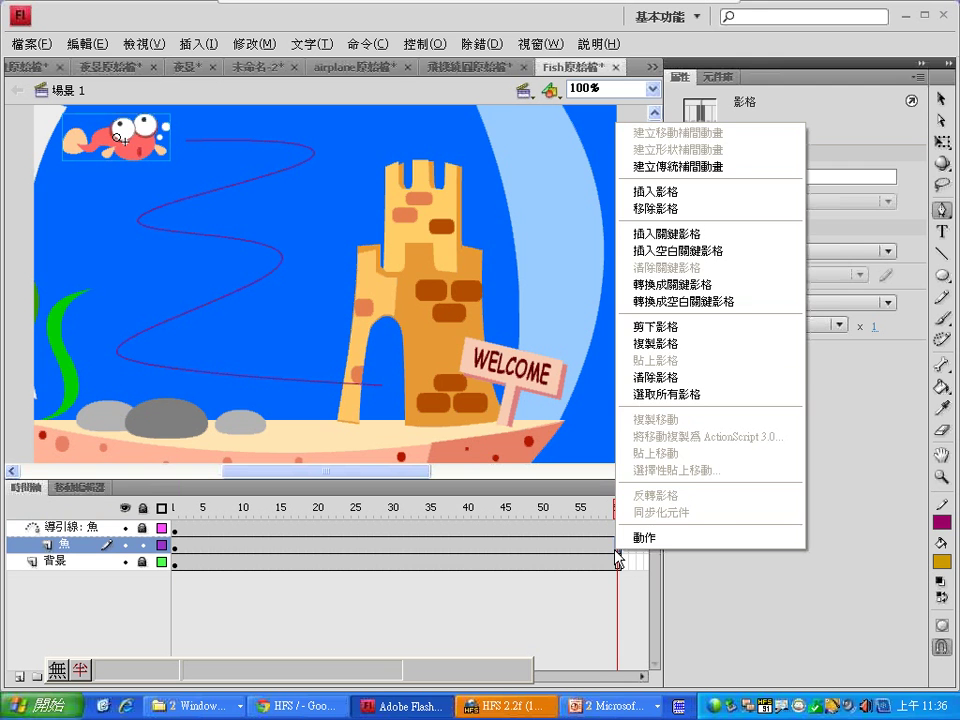
click(676, 236)
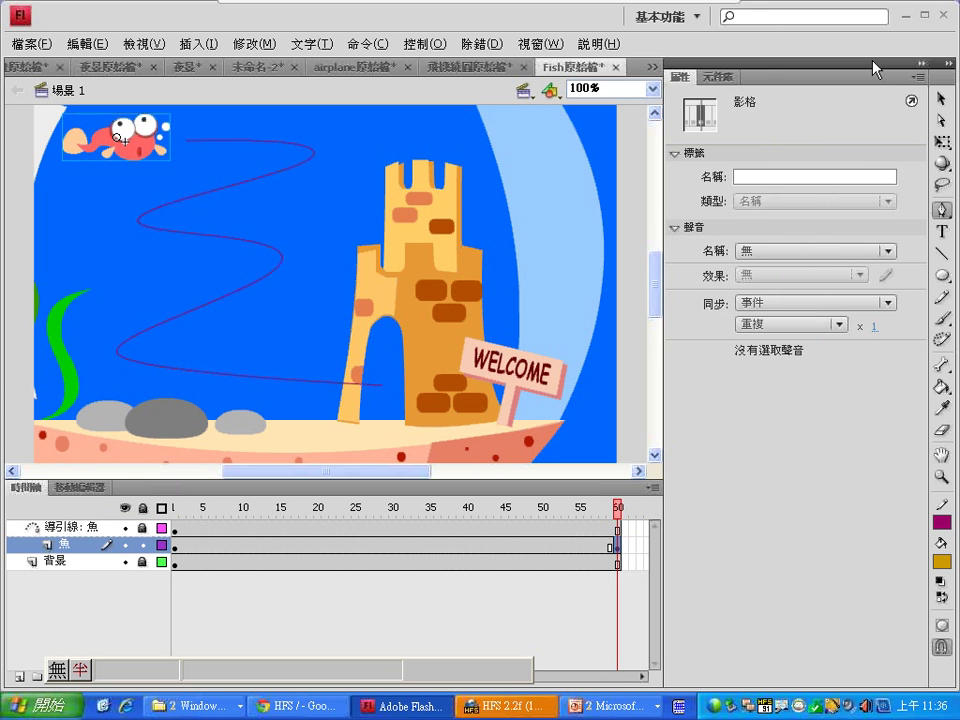
- Snap the fish to the upper start of the guide path at frame 1 and to its lower end at frame 60
click(942, 99)
click(175, 508)
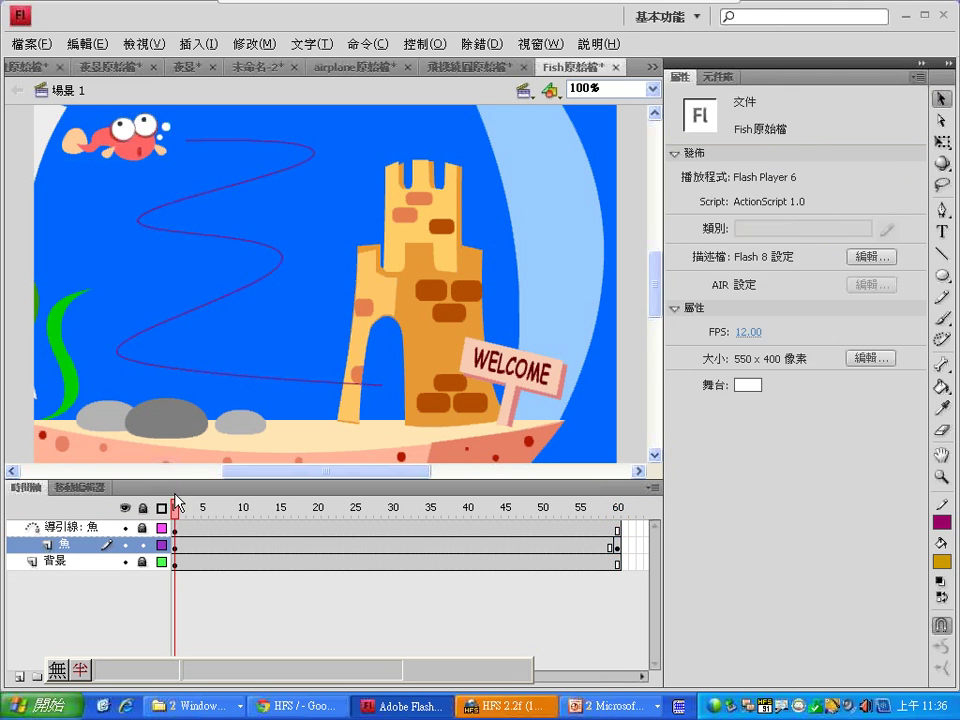
click(118, 140)
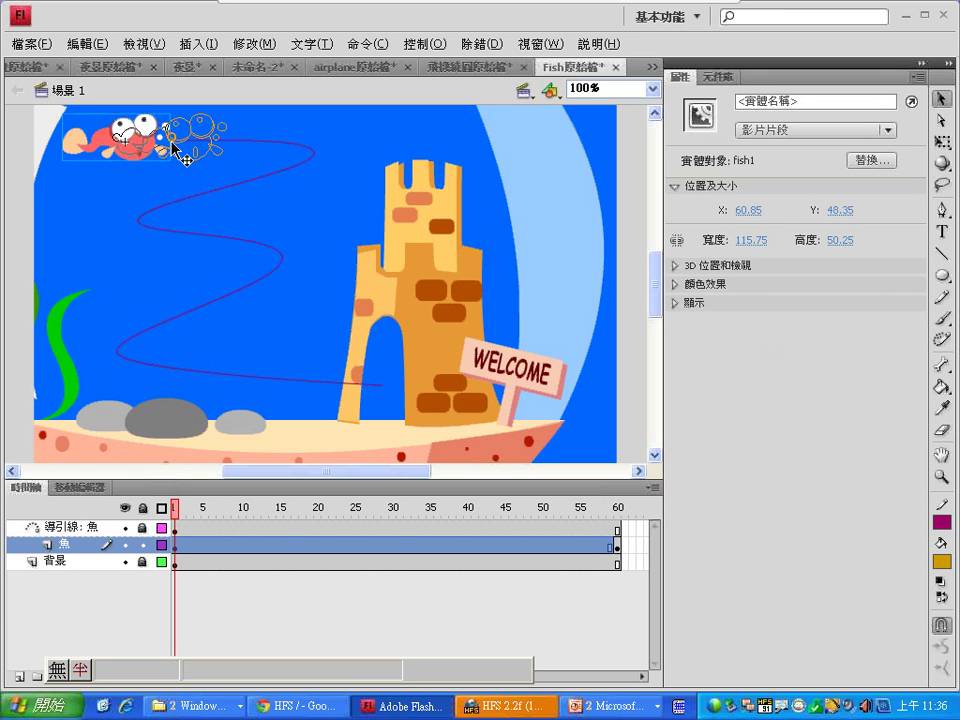
drag(190, 150, 189, 148)
click(617, 545)
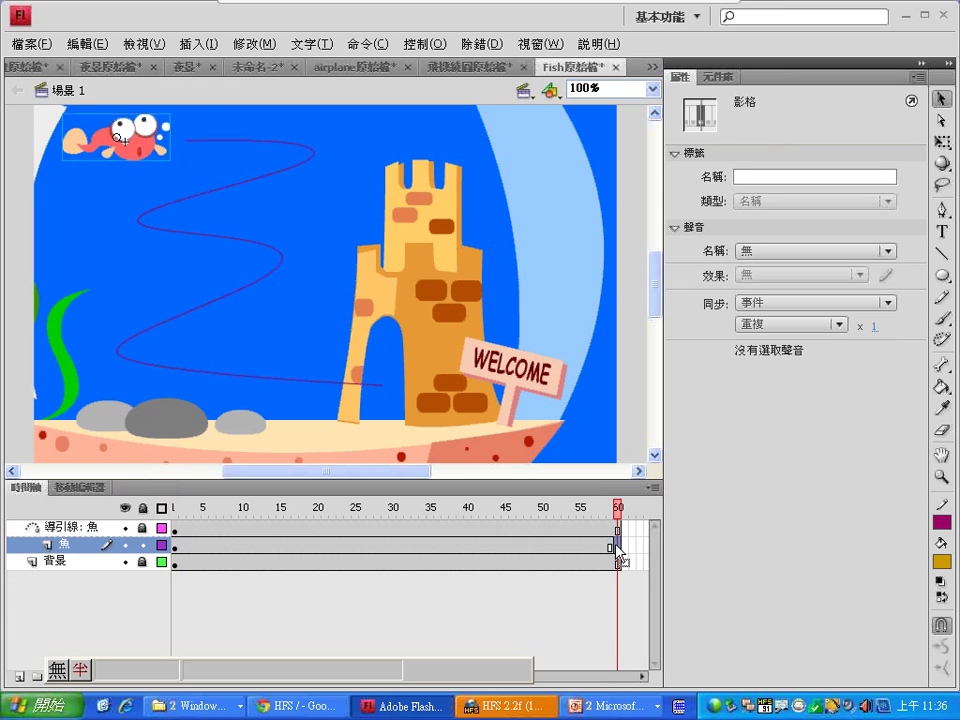
drag(245, 205, 383, 388)
- Create a classic tween between the fish's two keyframes and preview the result with Test Movie
right_click(371, 546)
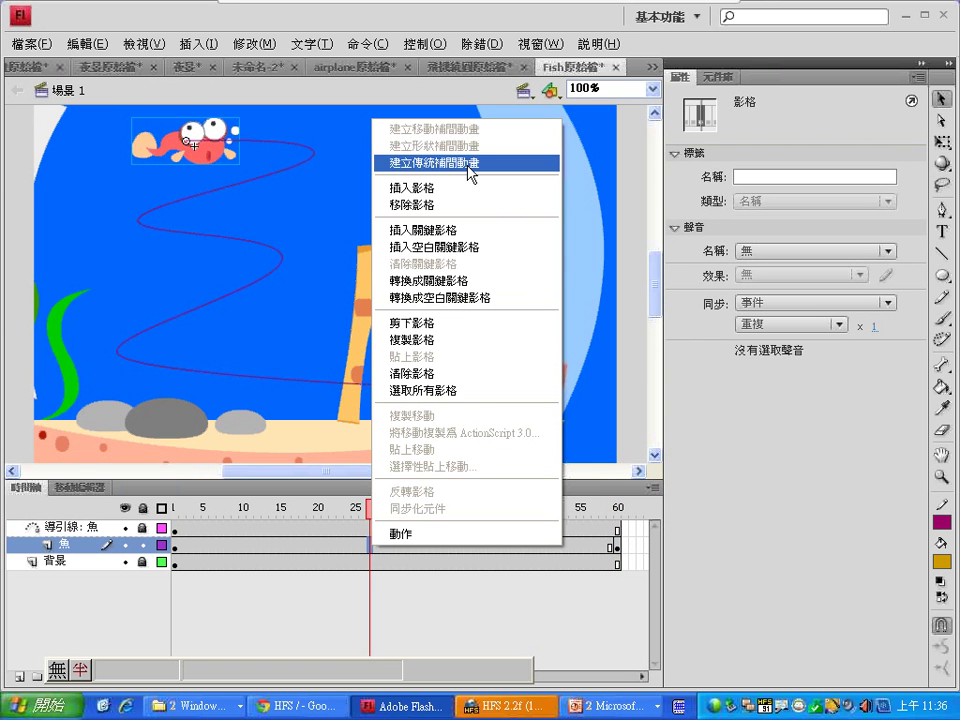
click(468, 168)
click(425, 44)
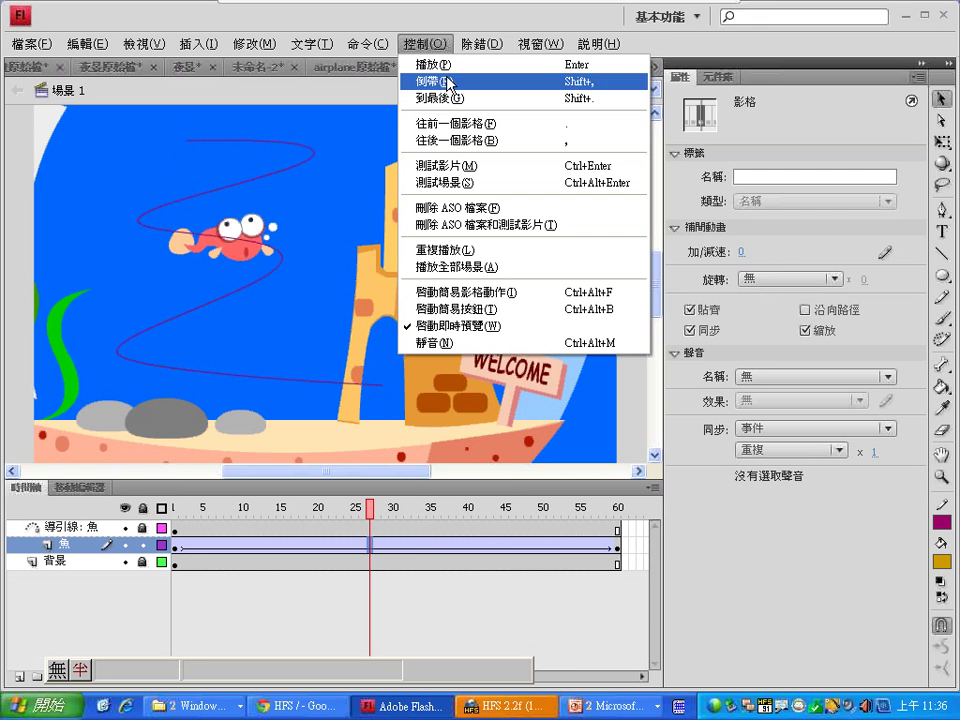
click(445, 165)
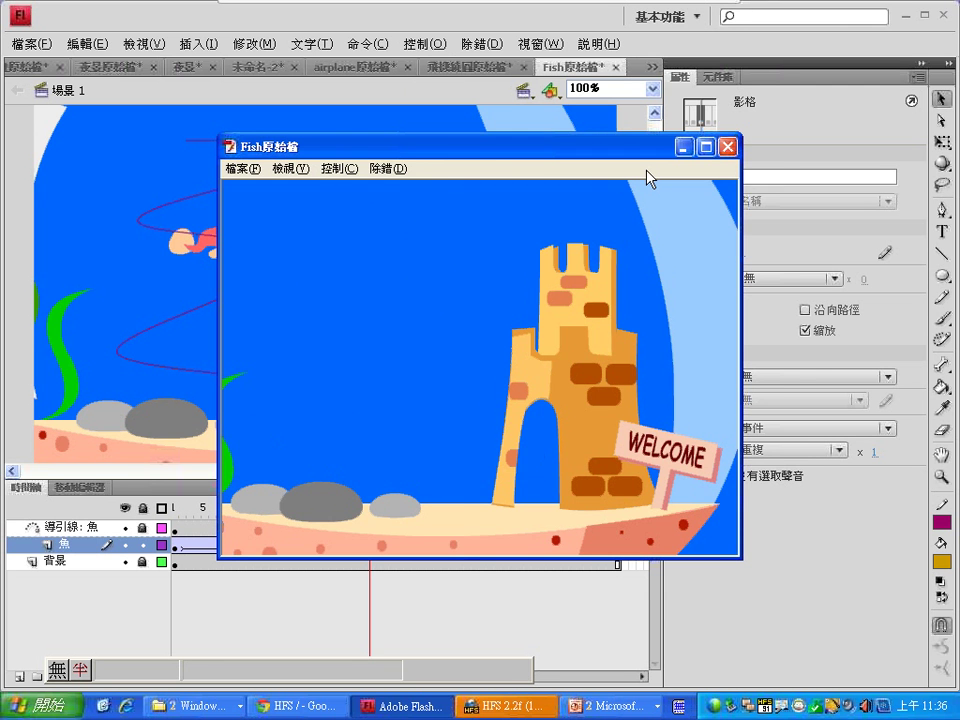
click(727, 148)
- Try the orient-to-path option on the fish's tween, test the movie, and turn the option off again
click(805, 310)
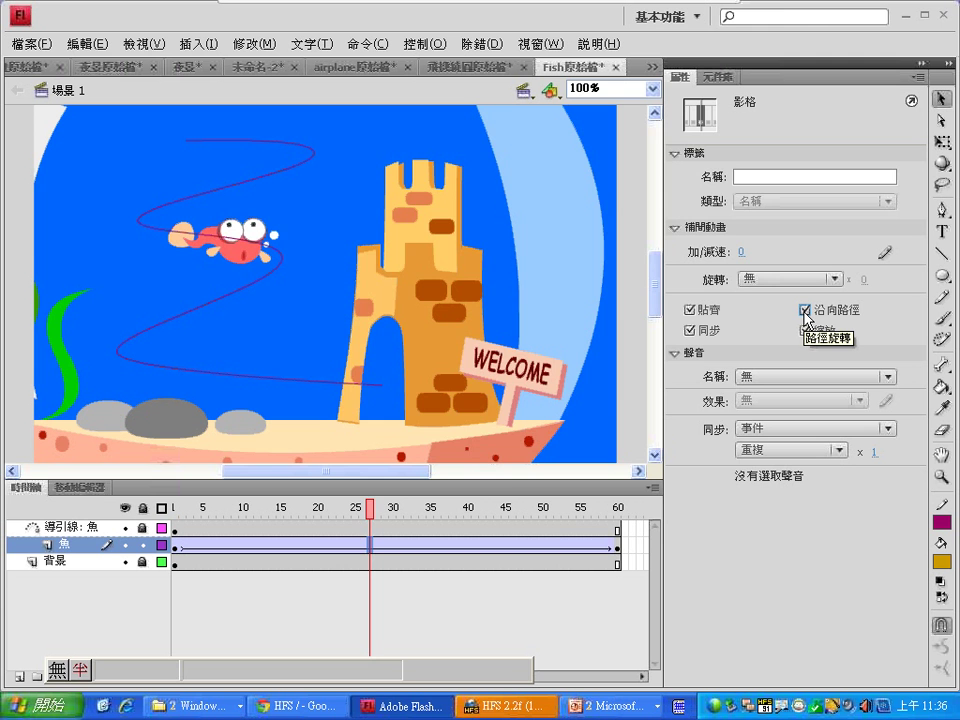
key(ctrl+Return)
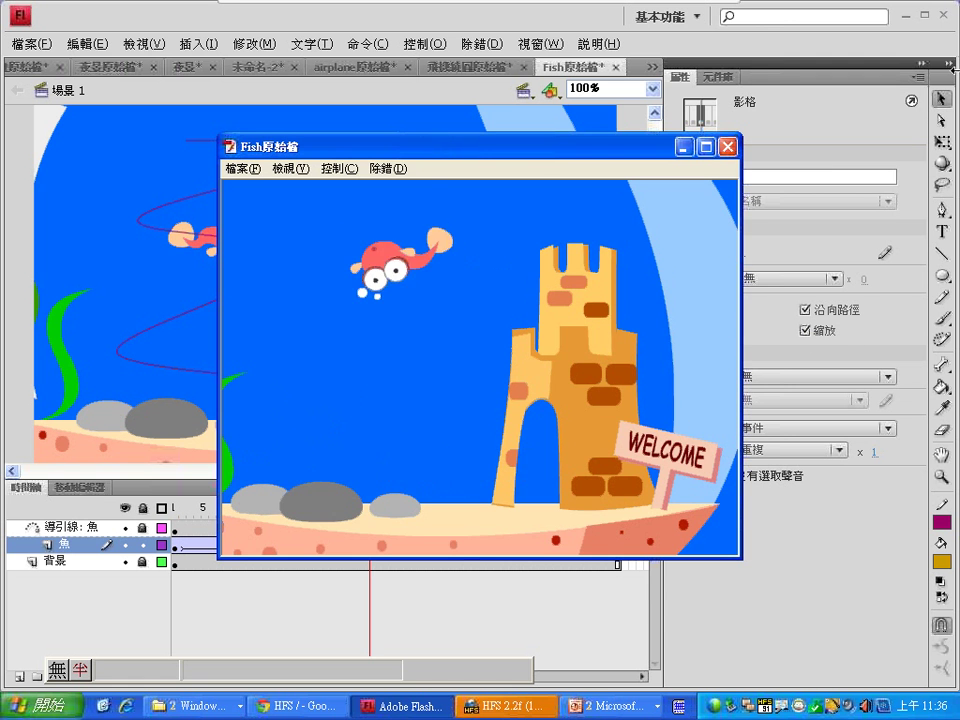
click(727, 147)
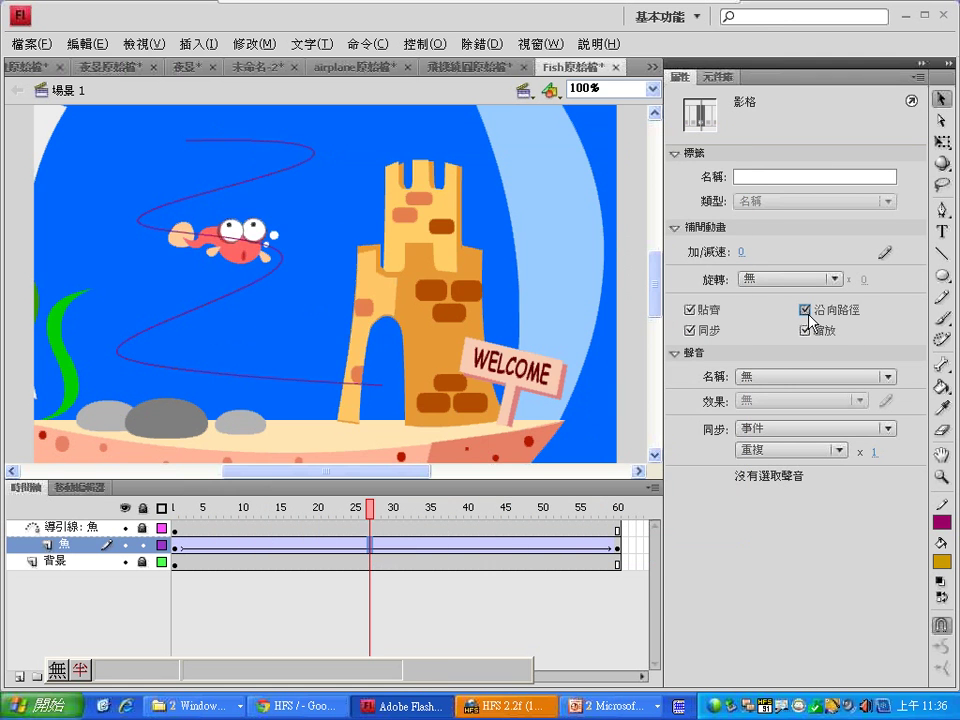
click(805, 310)
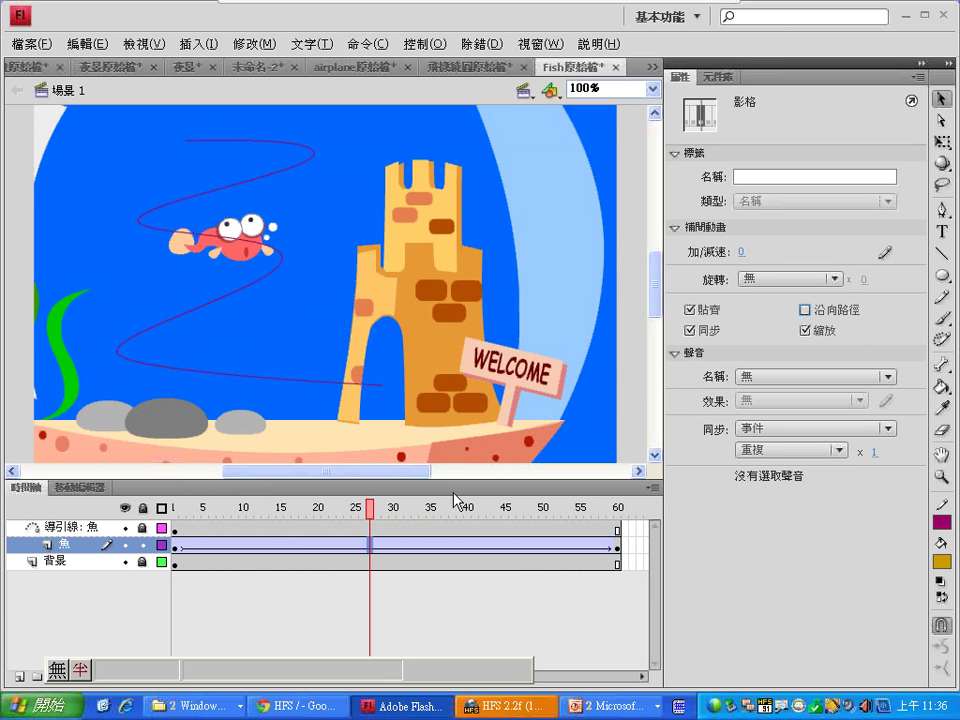
- Insert a keyframe at frame 10 of the 魚 layer, where the fish reaches the path's first bend
drag(370, 525, 237, 528)
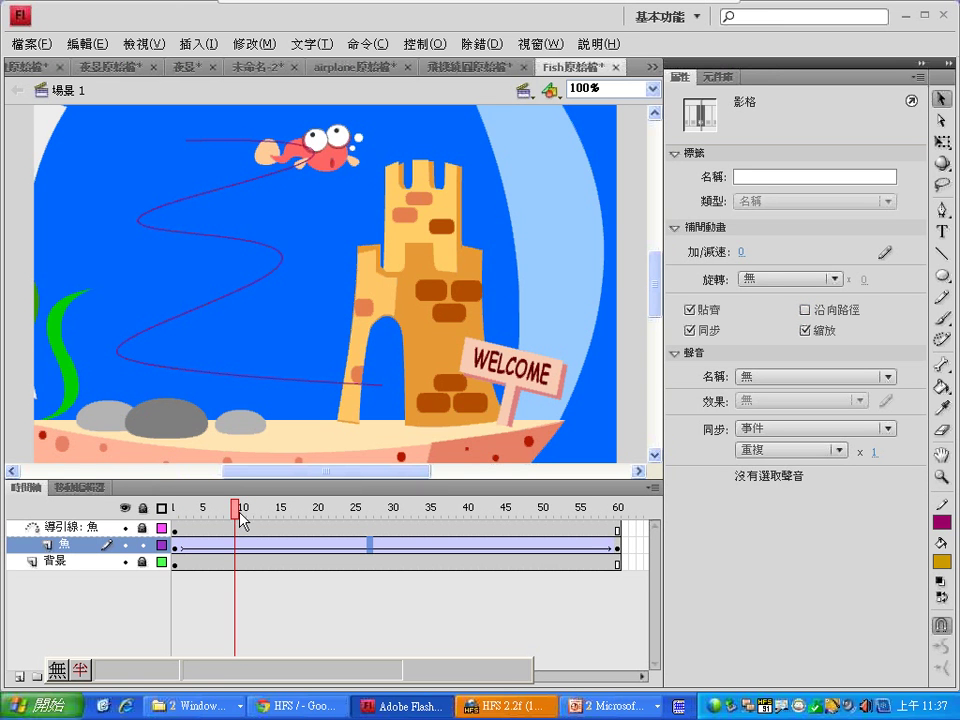
click(242, 545)
right_click(244, 549)
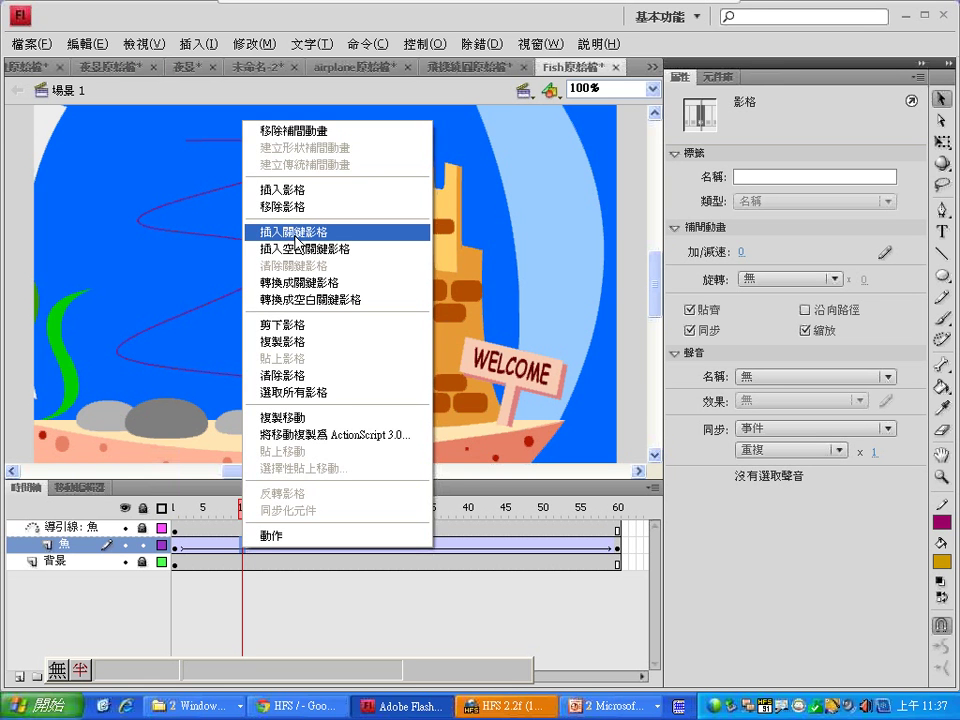
click(297, 241)
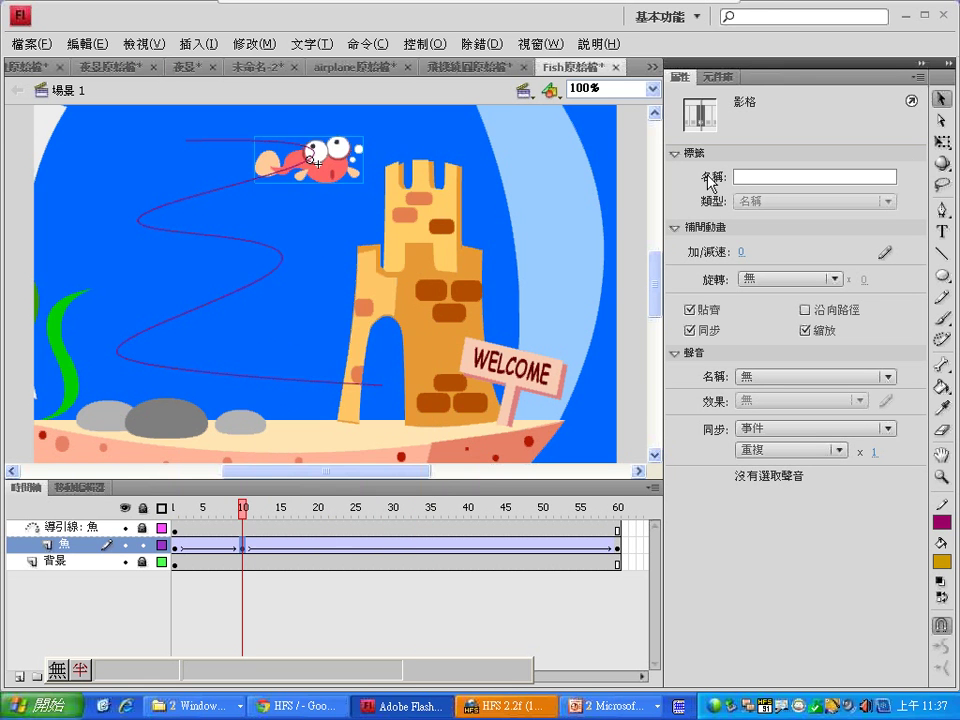
- Flip the fish horizontally at frame 10 with Free Transform, making it about 102 px wide
click(941, 143)
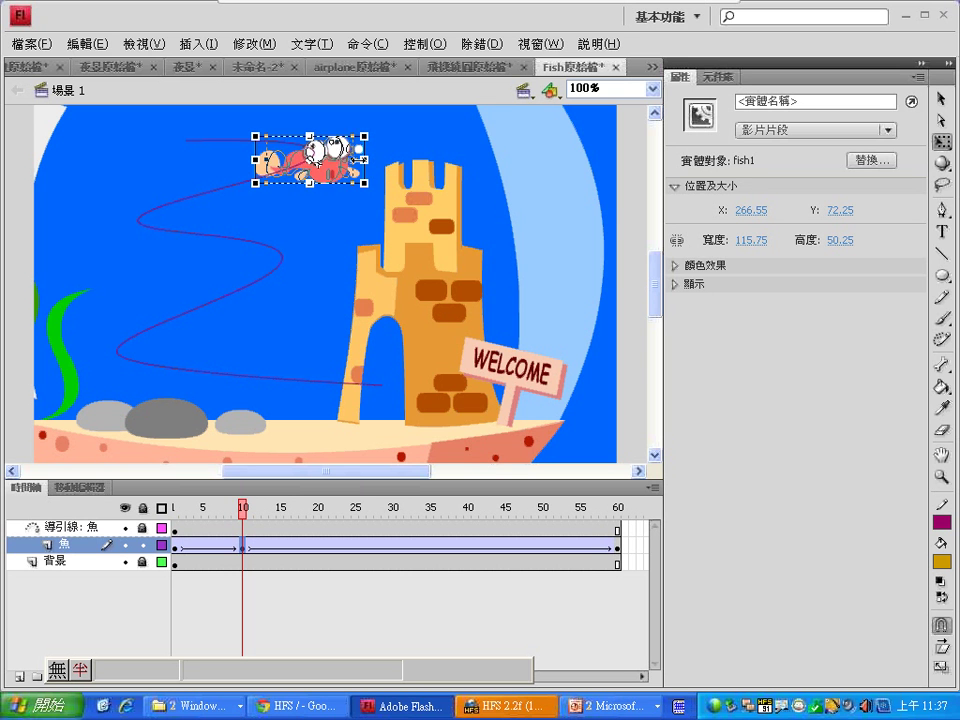
drag(318, 158, 262, 160)
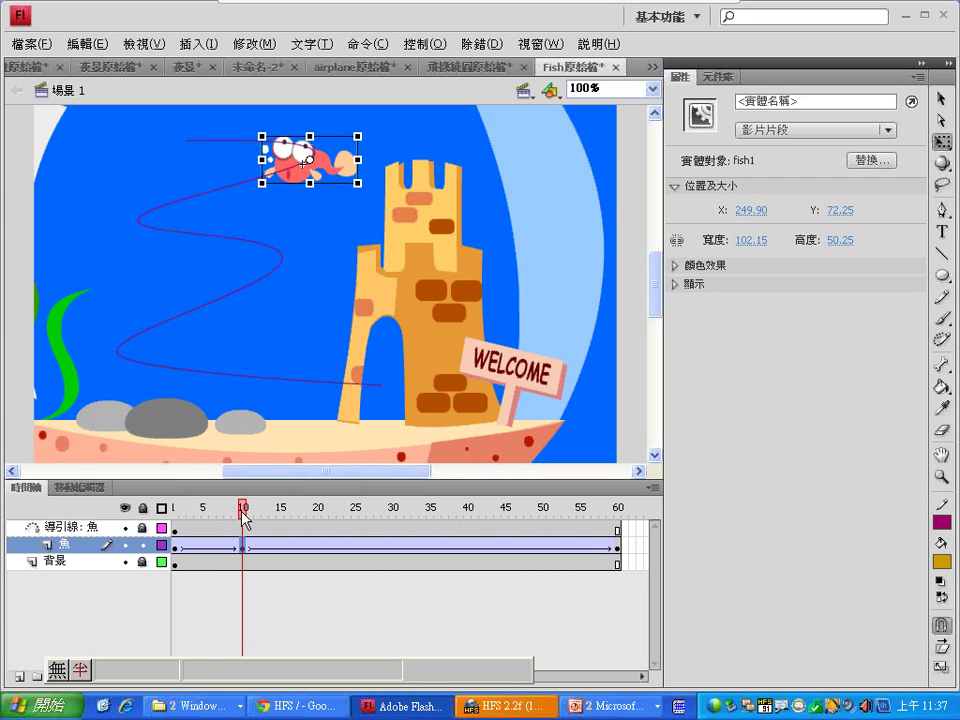
- Show the Transform settings and undo the freehand flip of the fish at frame 10
click(540, 46)
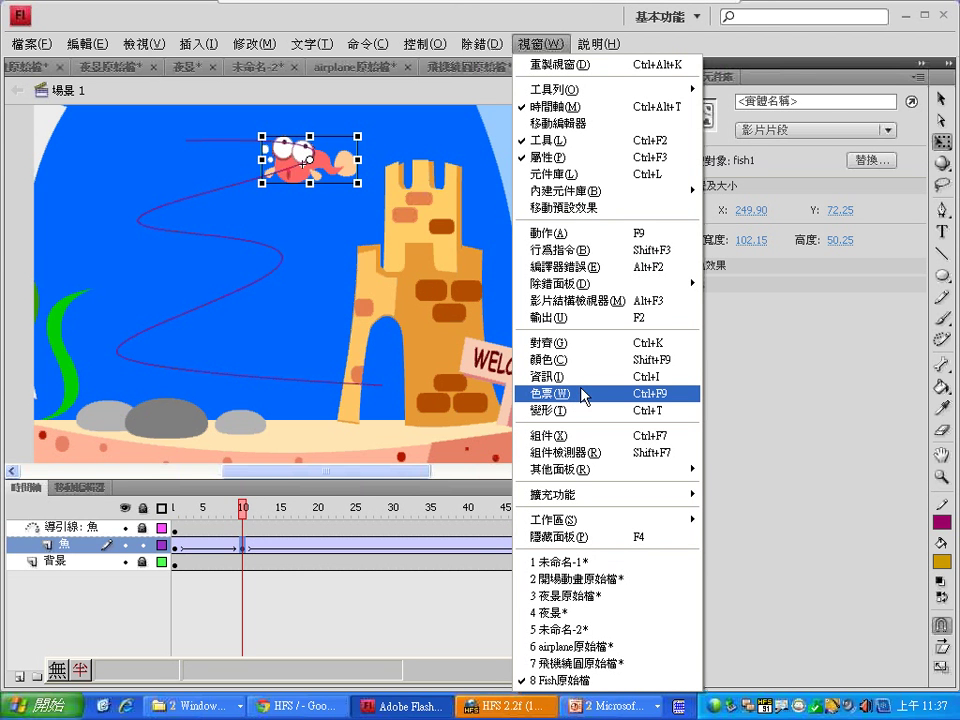
click(583, 412)
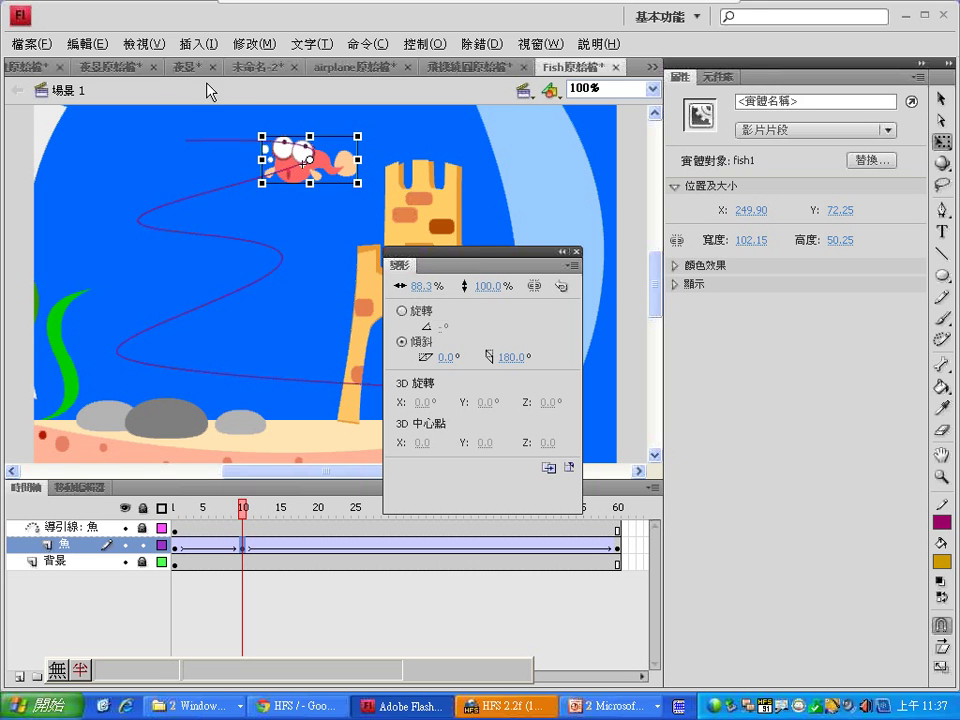
click(87, 44)
click(87, 44)
key(ctrl+z)
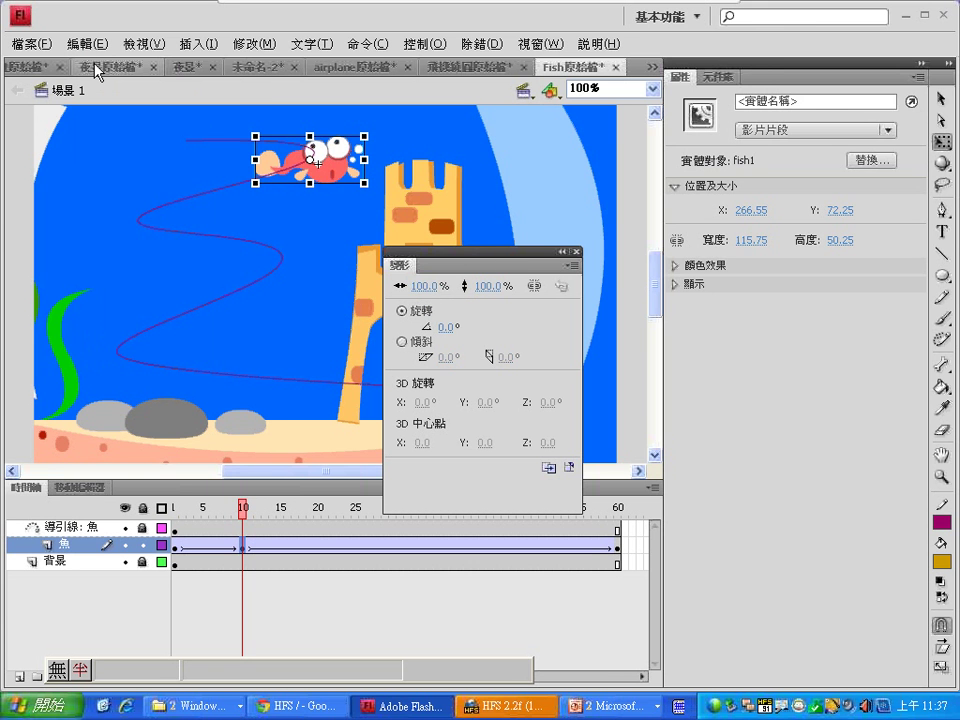
- Flip the fish horizontally at frame 10 by setting its horizontal scale to -100%, and close the Transform settings
click(424, 286)
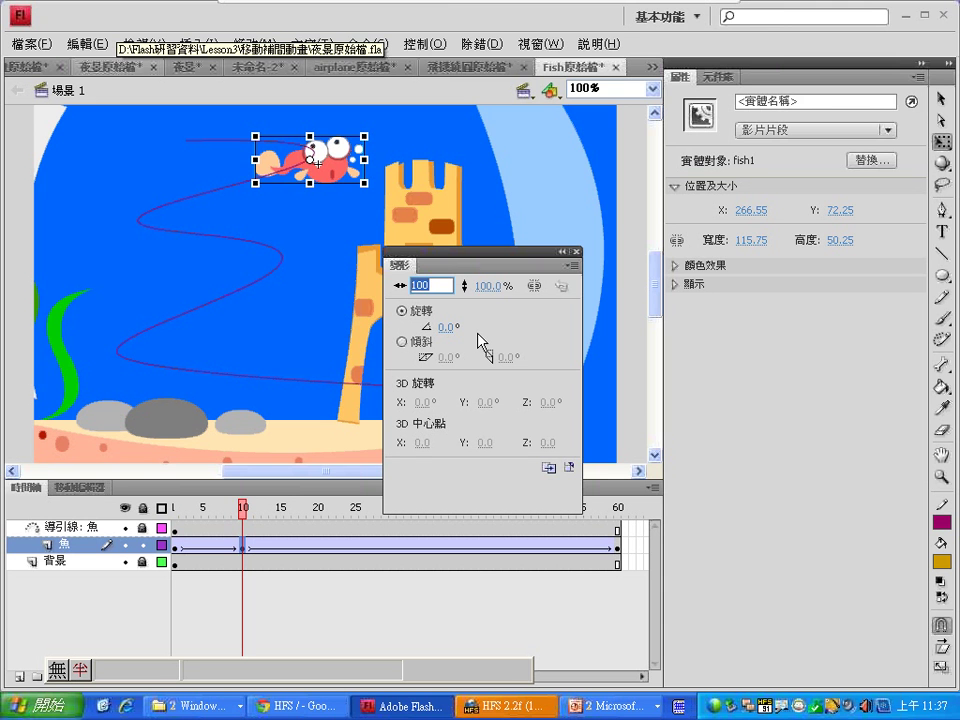
text(-10)
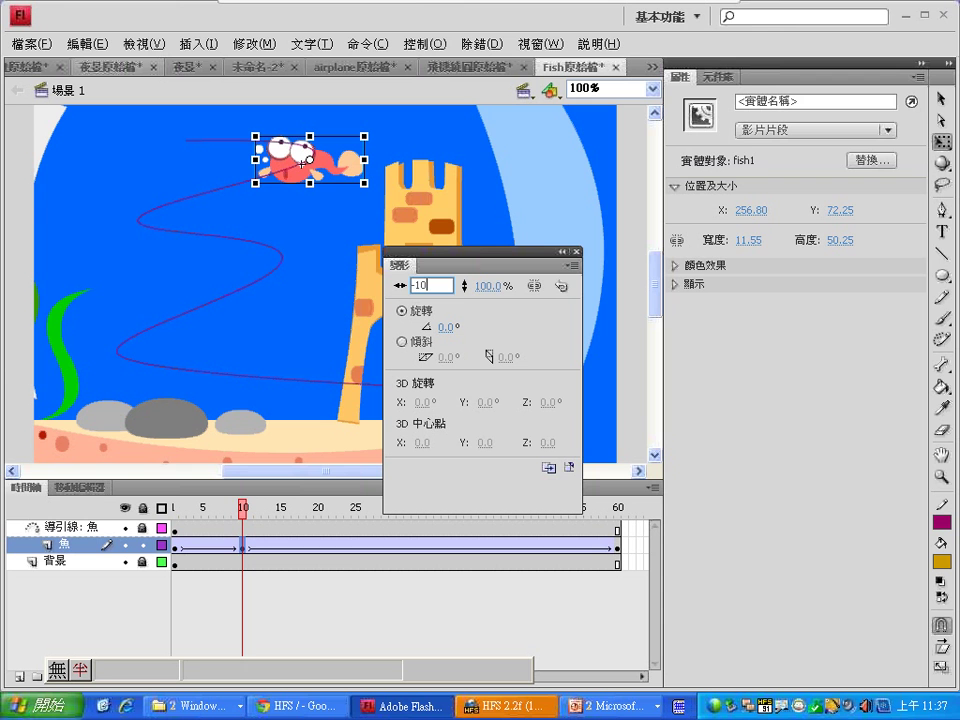
text(0)
key(Return)
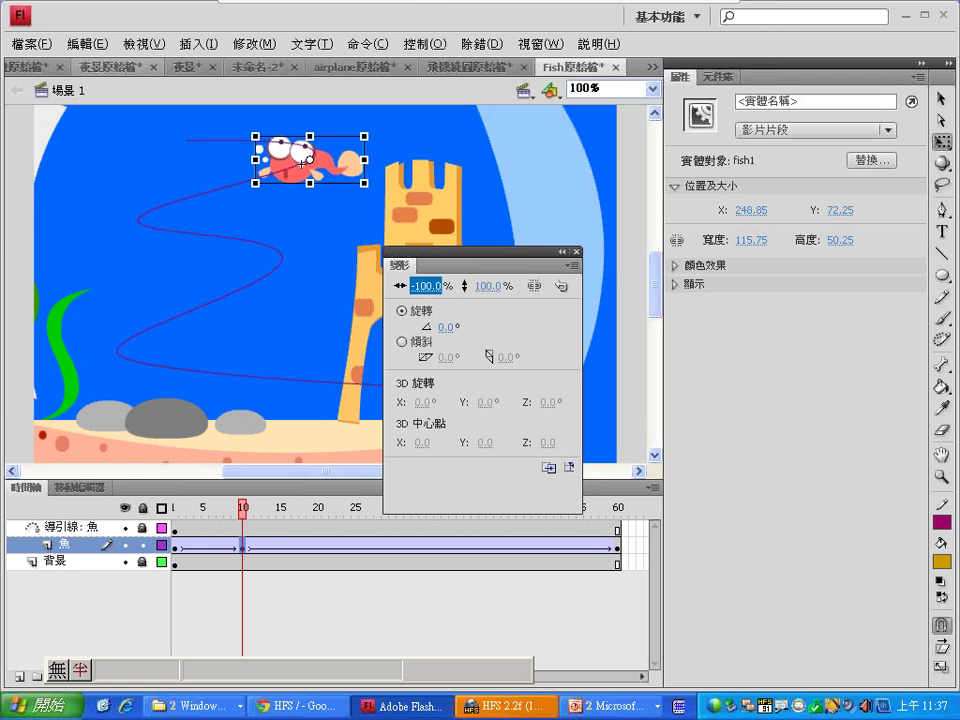
click(447, 327)
click(430, 287)
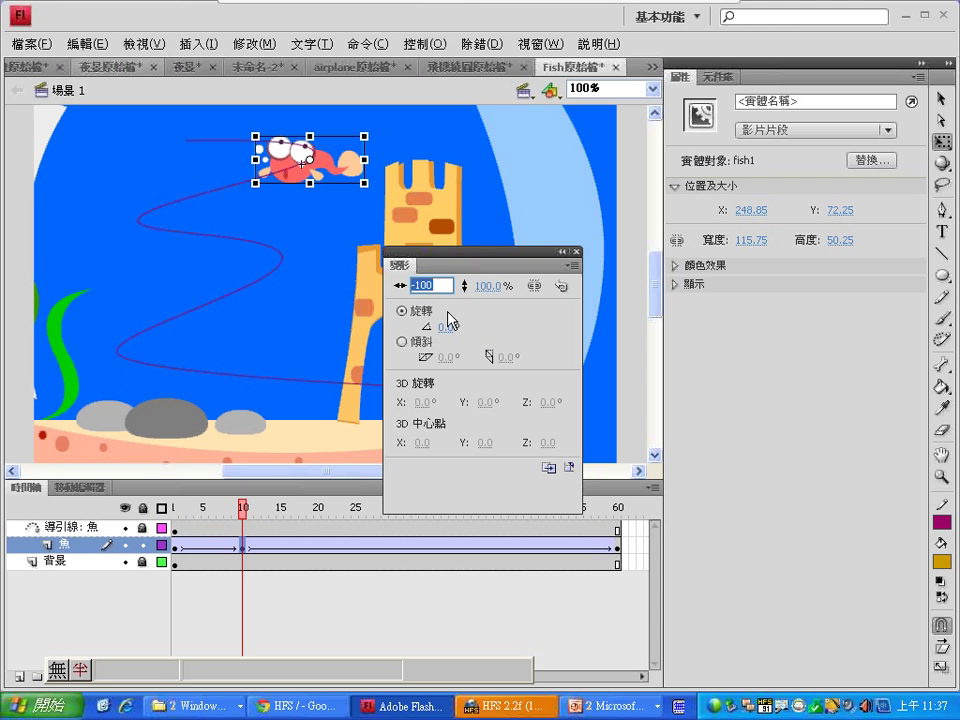
click(437, 285)
click(576, 252)
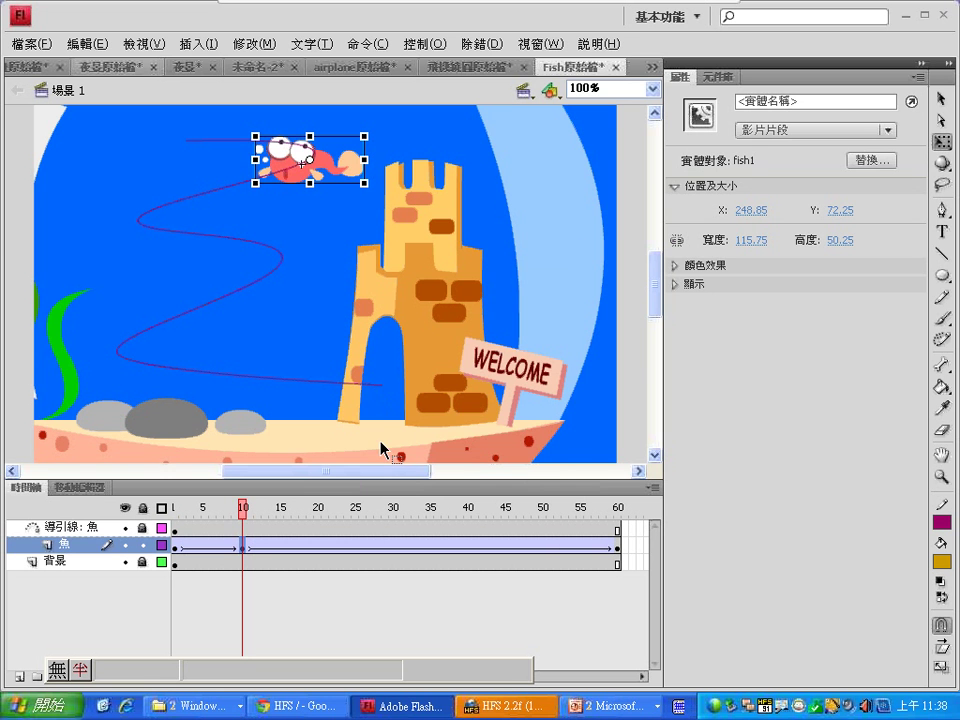
- Insert a keyframe at frame 21 of the 魚 layer, where the fish reaches the path's second bend
click(200, 510)
drag(200, 513, 327, 515)
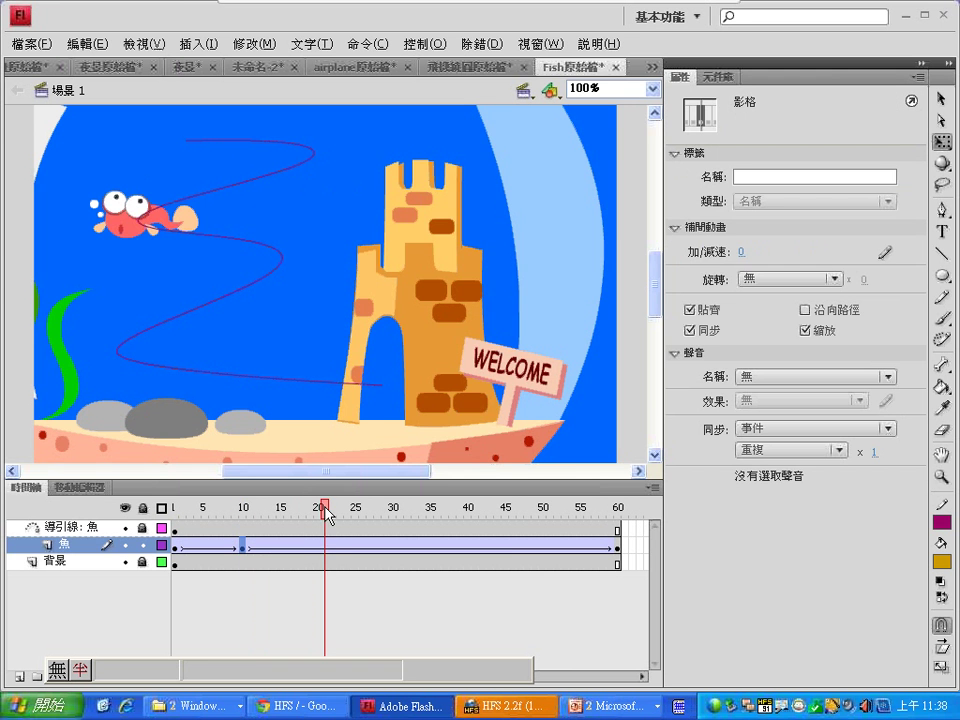
right_click(326, 546)
click(352, 222)
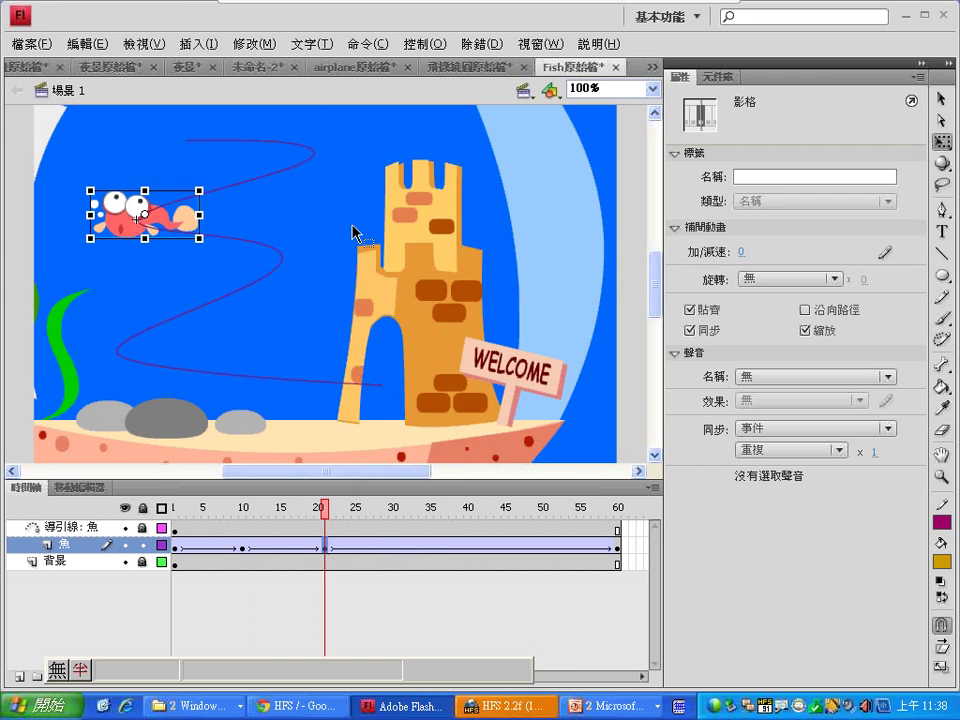
- Flip the fish horizontally at frame 21 with a Transform horizontal scale of -100%, and check the preceding frame
click(568, 46)
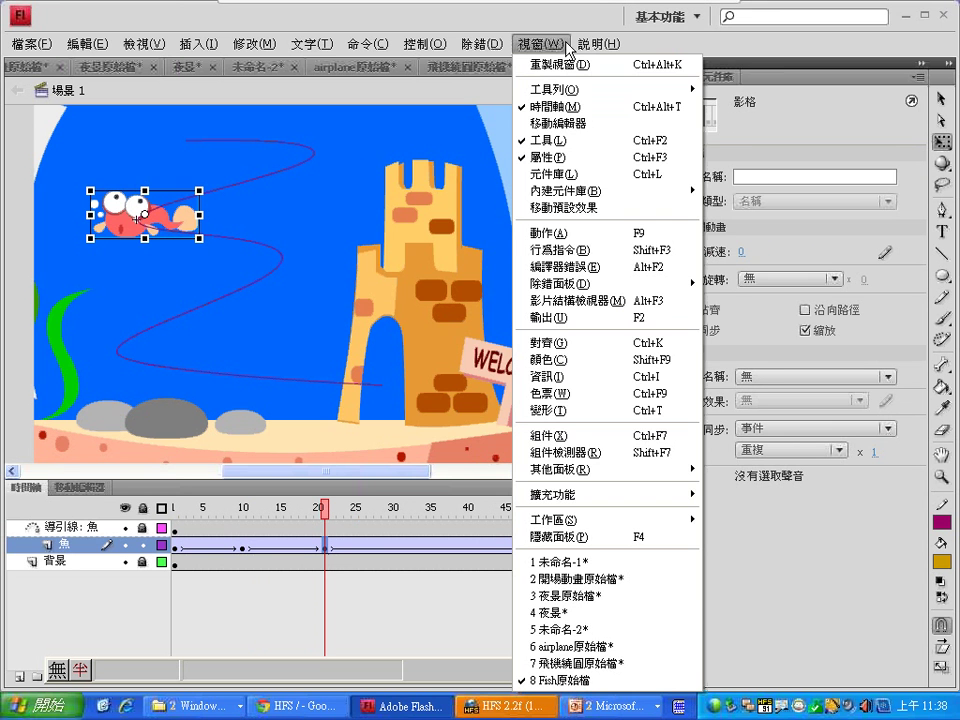
click(581, 410)
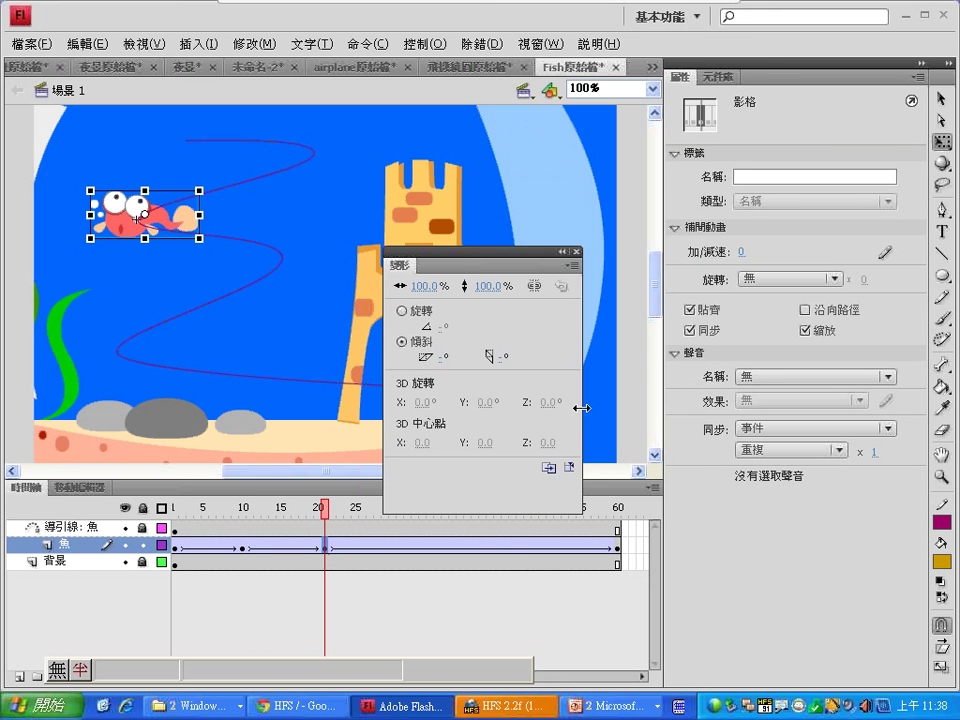
click(424, 286)
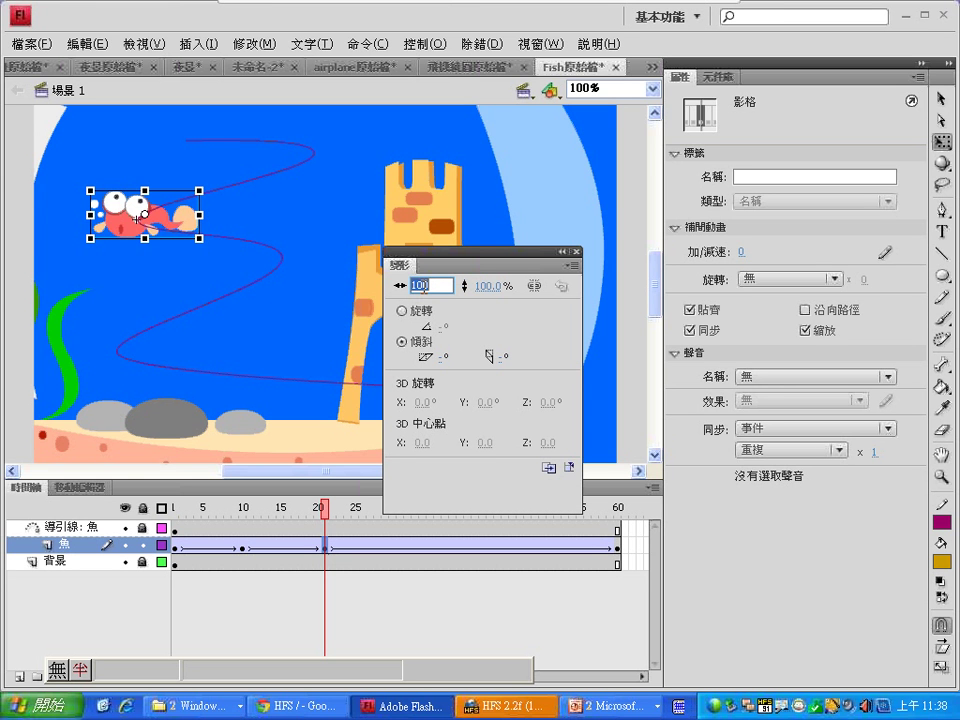
click(424, 286)
text(-)
key(Return)
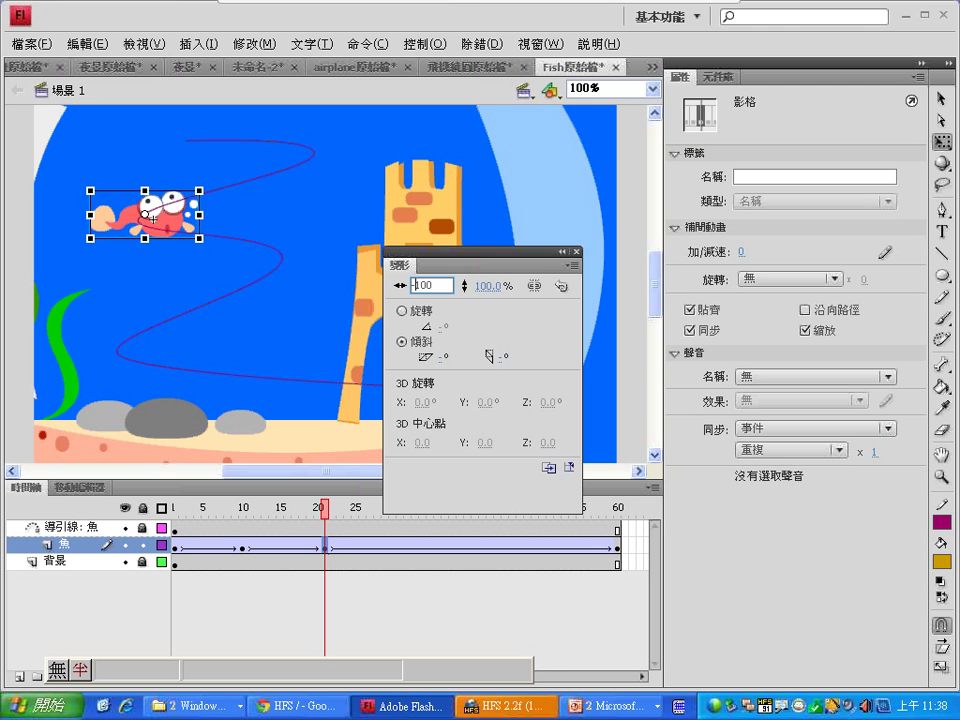
click(424, 288)
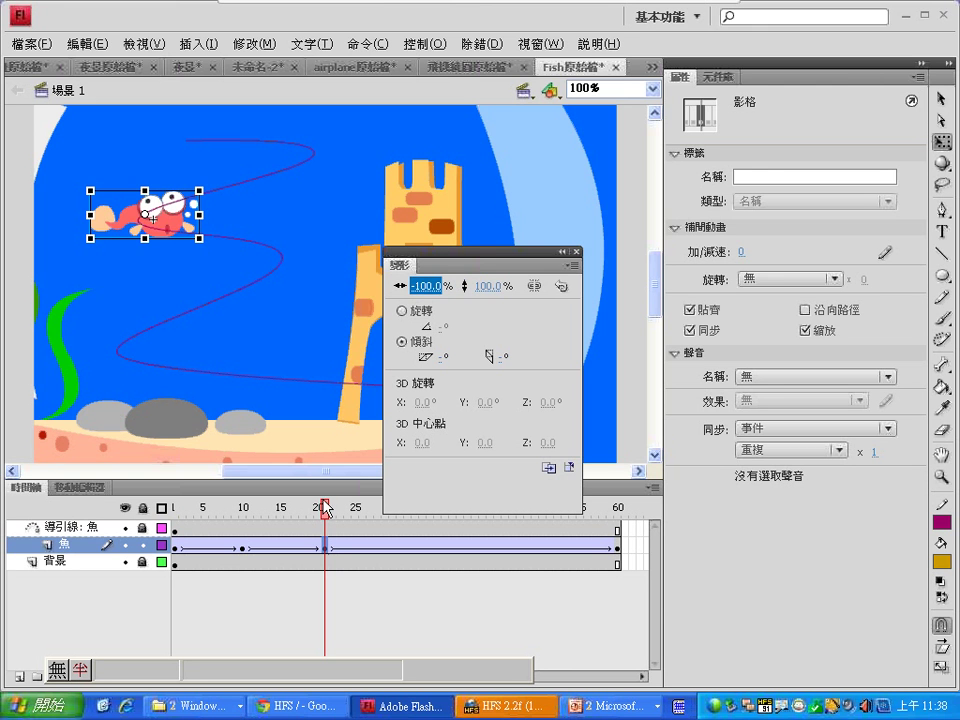
mouse_move(324, 508)
mouse_down()
mouse_move(160, 512)
mouse_move(363, 500)
mouse_move(253, 518)
mouse_move(318, 500)
mouse_up()
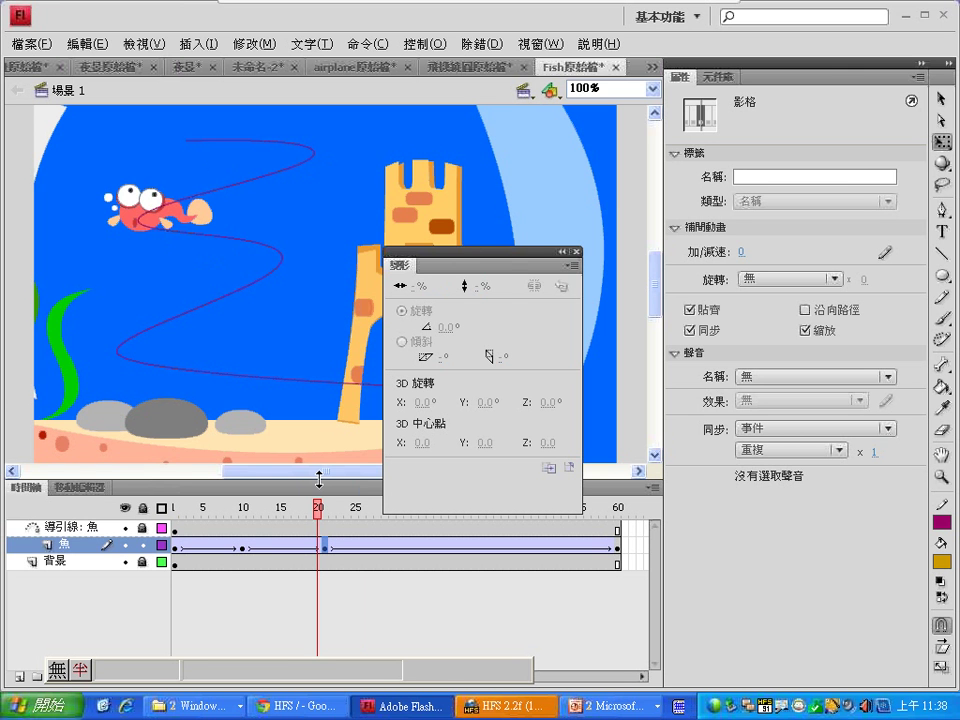
- Switch to Windows Explorer, look through the Flash延伸 and Flash動畫欣賞 folders of Lesson1, and return to Flash
click(195, 706)
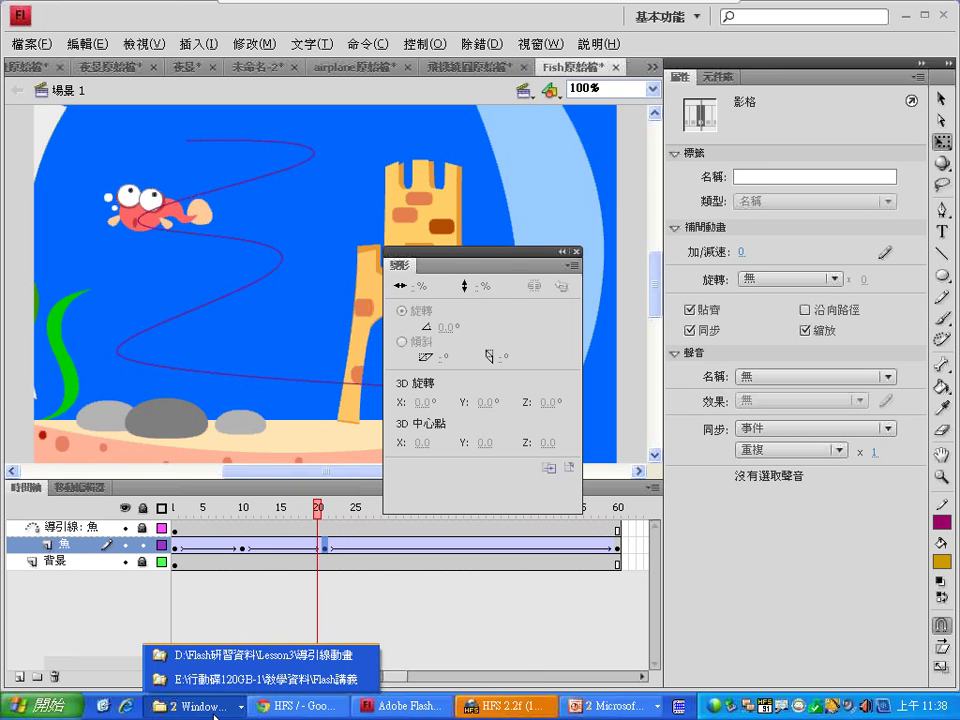
click(219, 658)
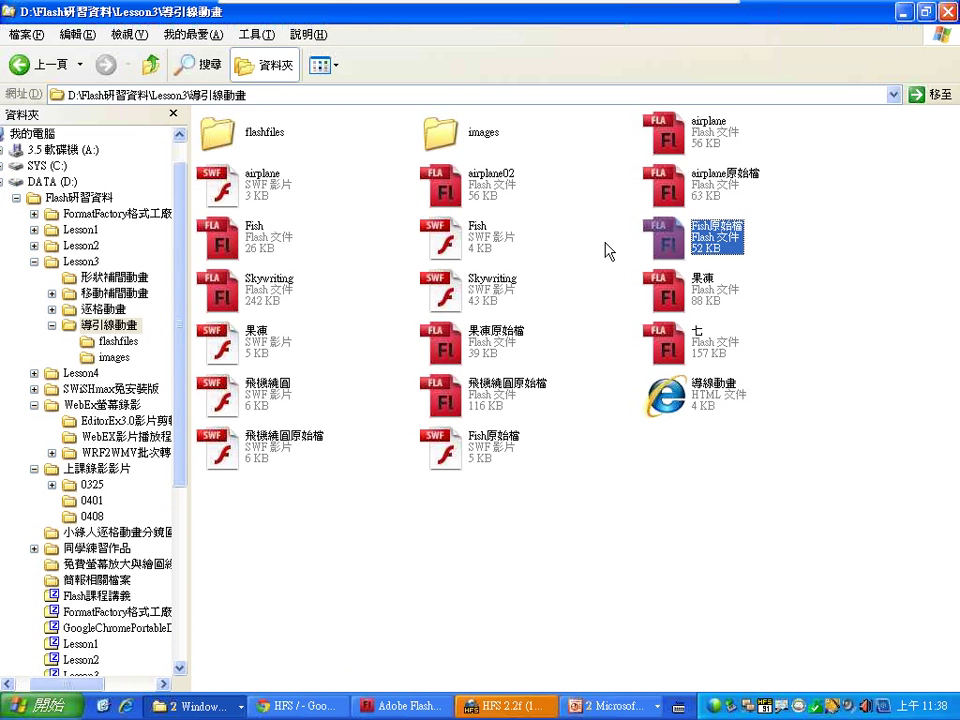
click(81, 229)
click(110, 247)
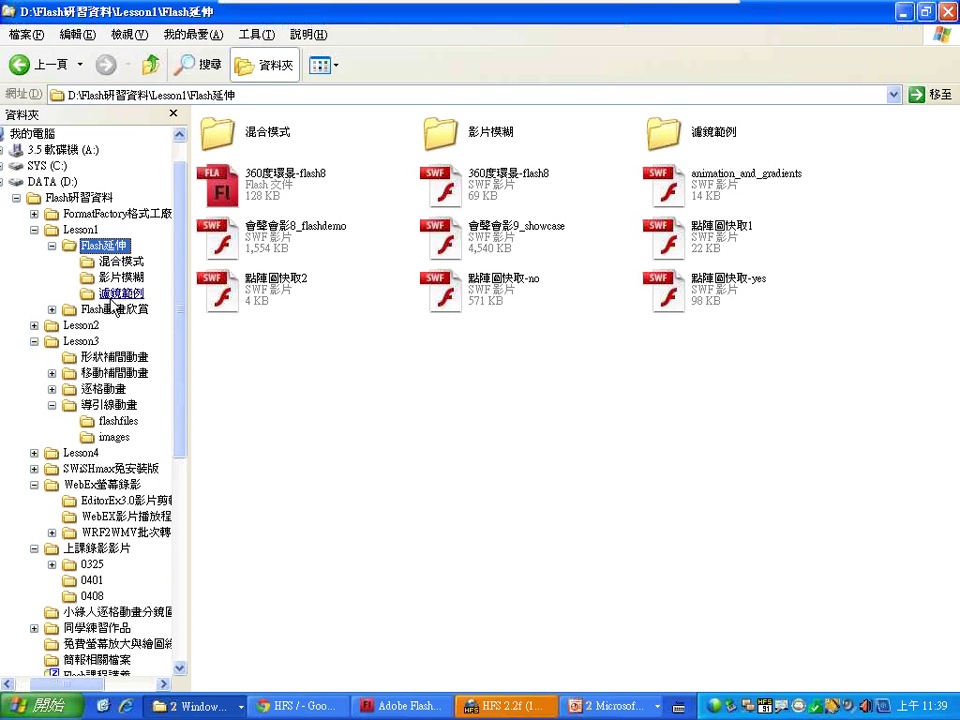
click(112, 309)
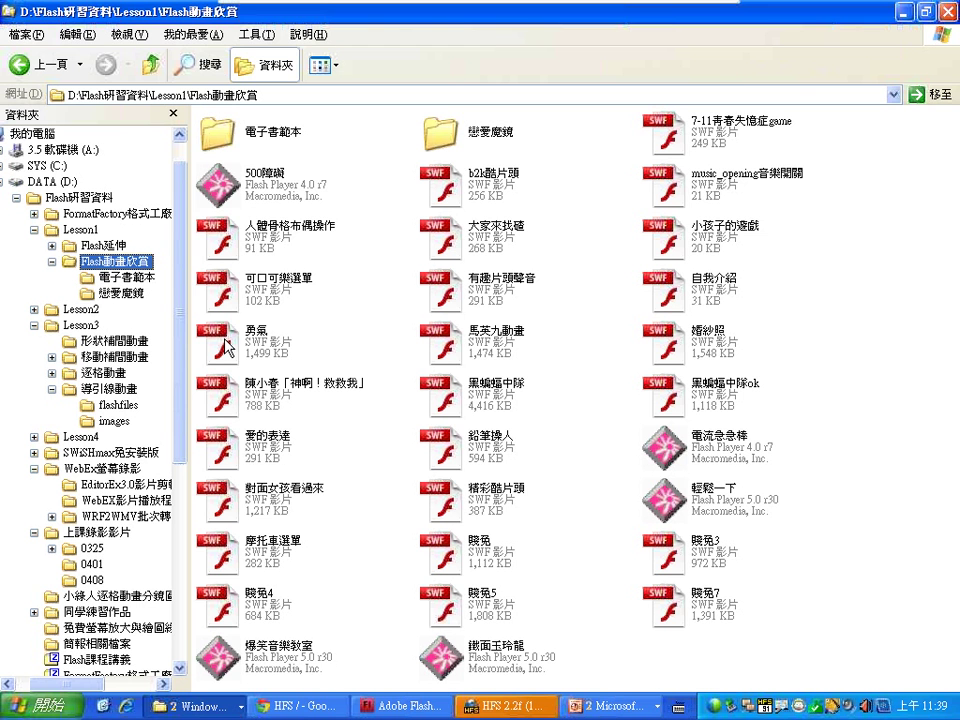
click(595, 519)
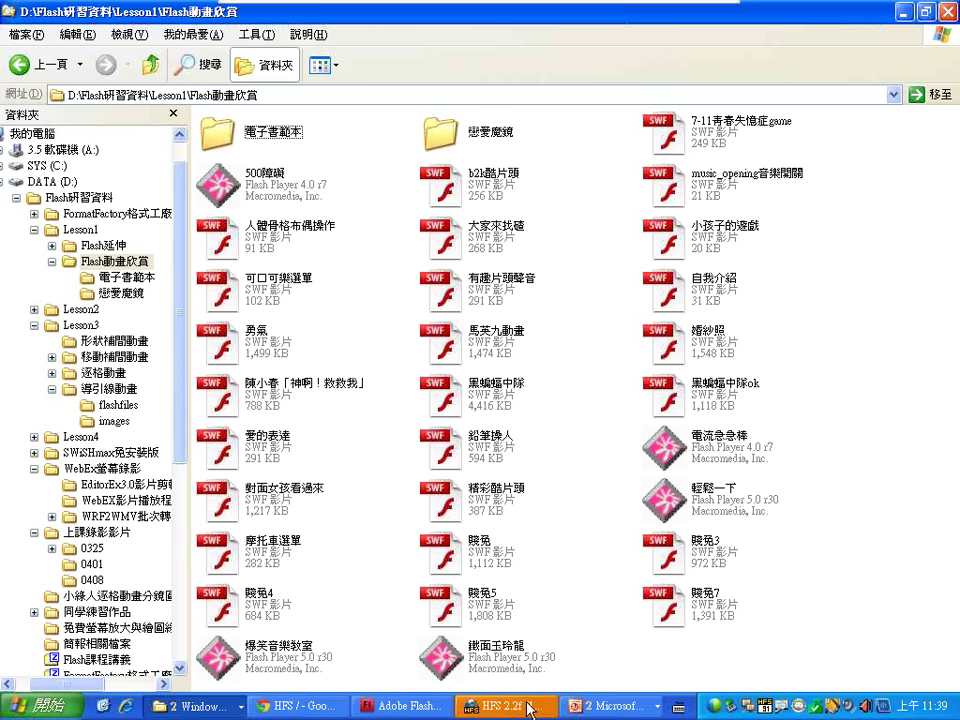
click(400, 706)
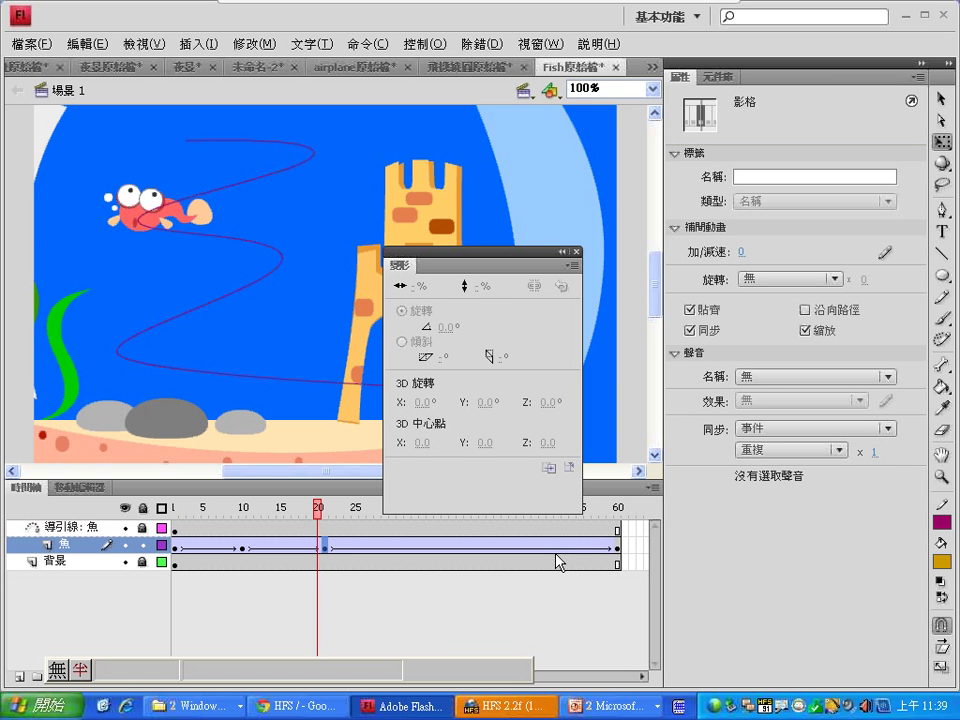